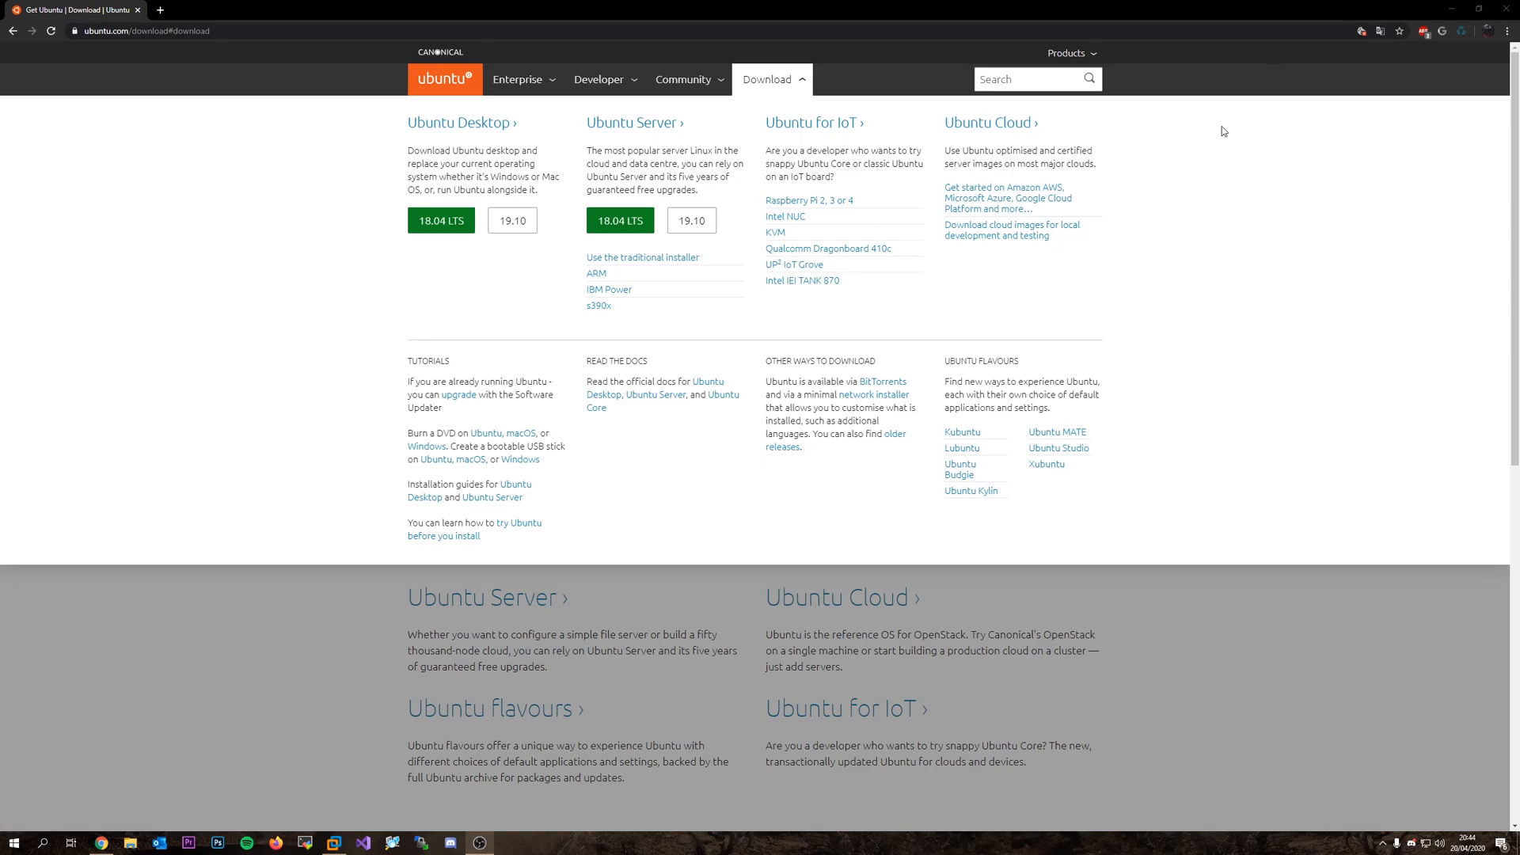
Minimize the Chrome window on the Ubuntu site to reveal VMware Workstation's Home tab.
click(1449, 13)
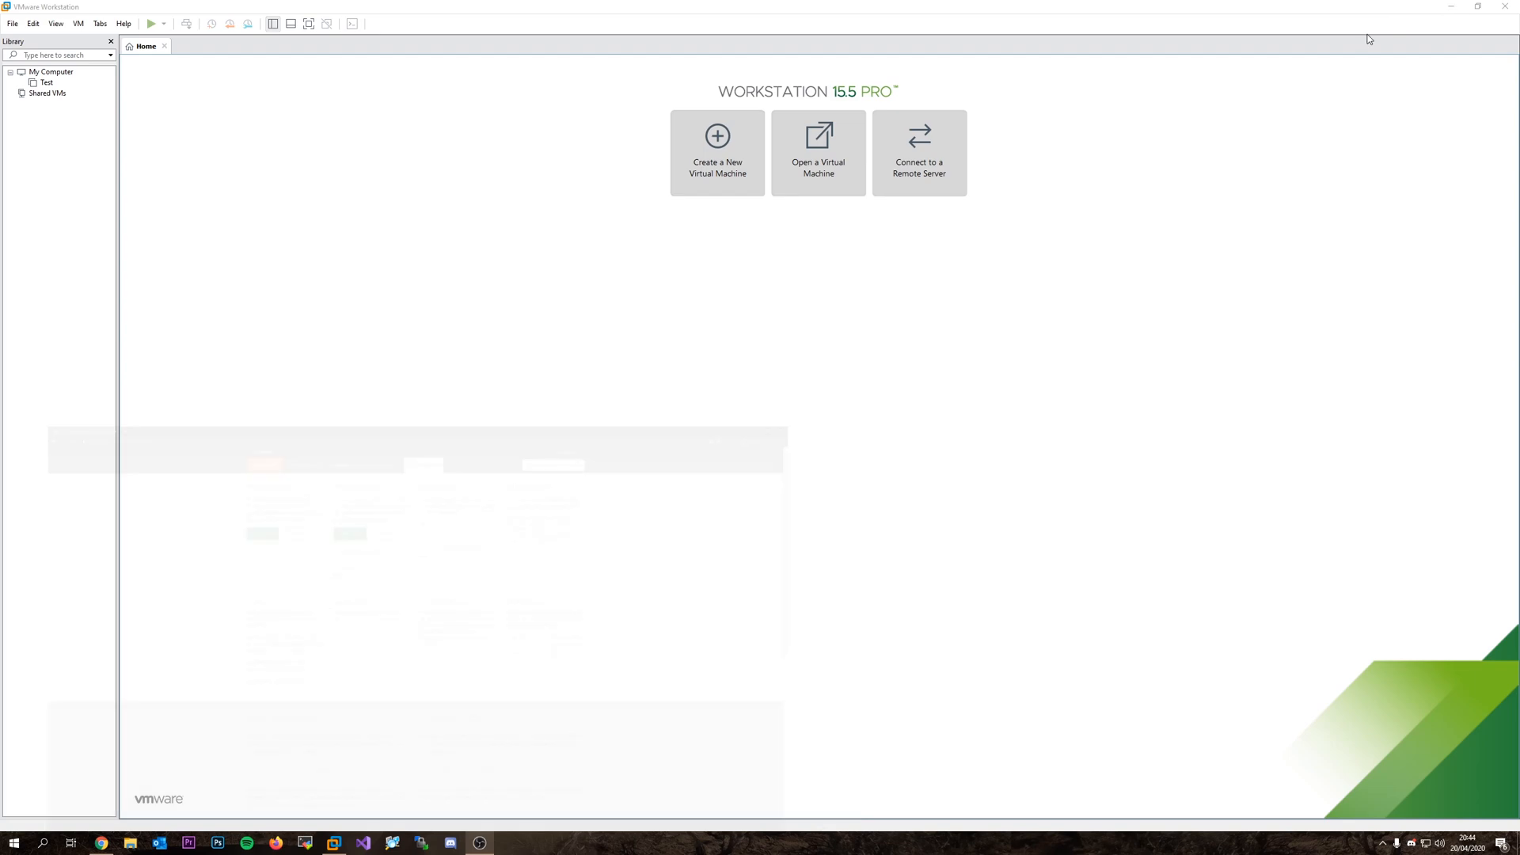
Start a typical new Ubuntu 64-bit VM with the OS installed later, and begin naming it Test Serveur.
click(435, 201)
click(684, 138)
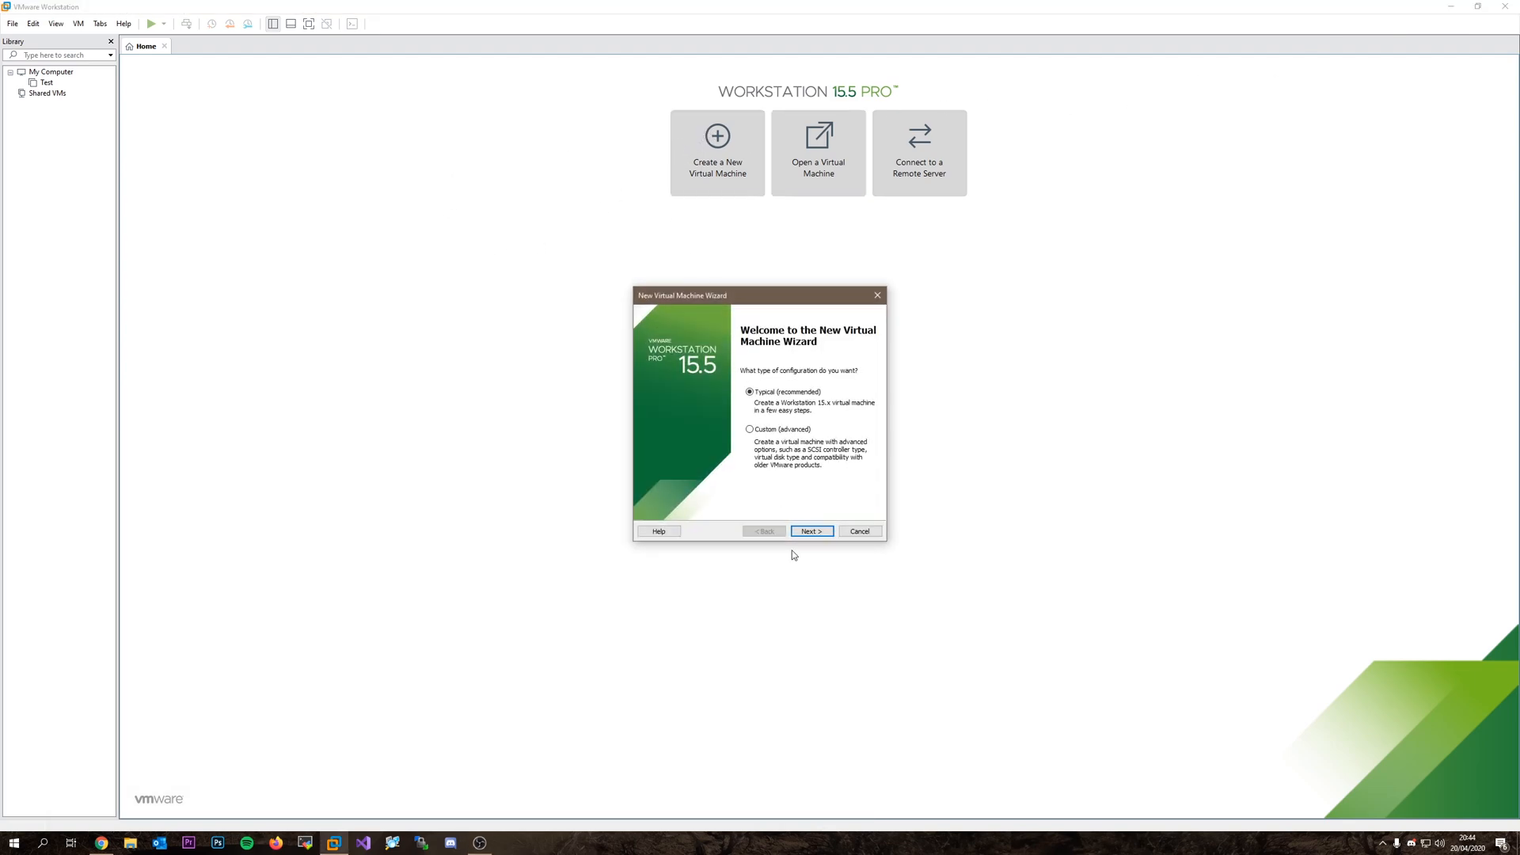
click(806, 532)
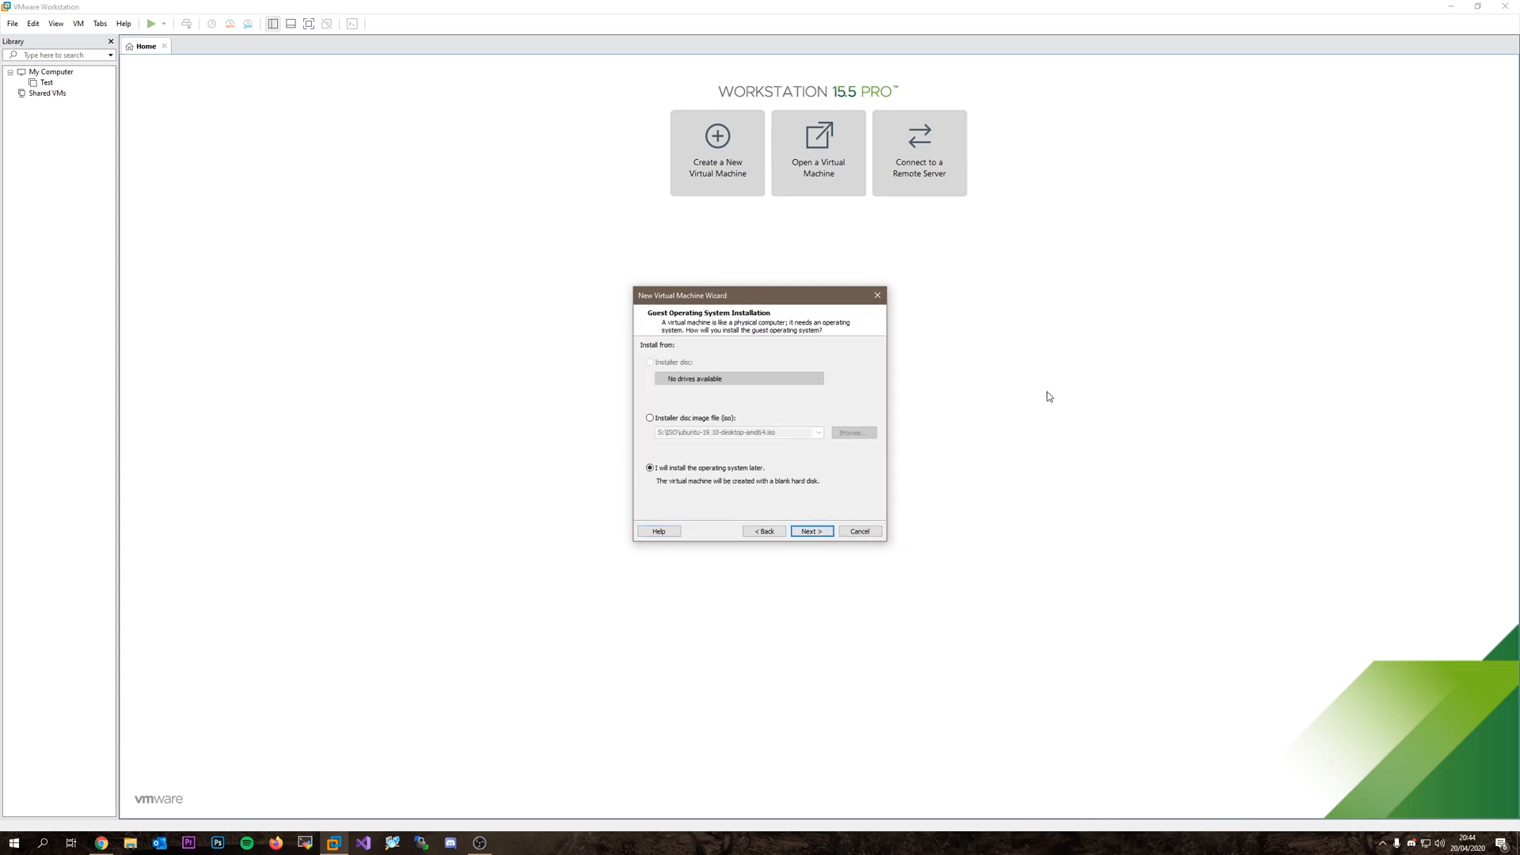
click(813, 532)
click(680, 423)
click(681, 423)
click(806, 531)
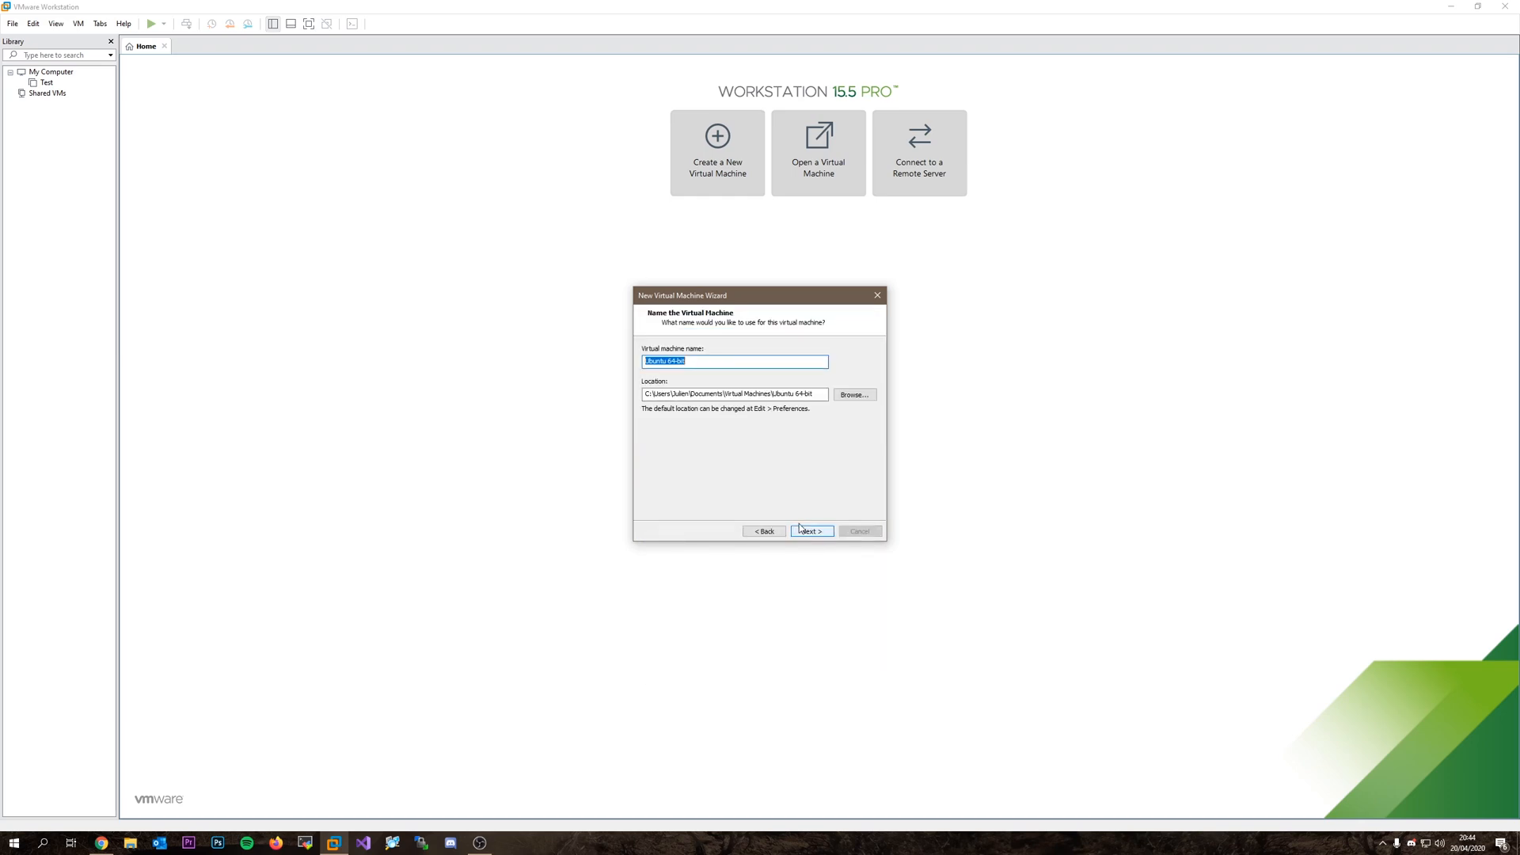
text(Tes)
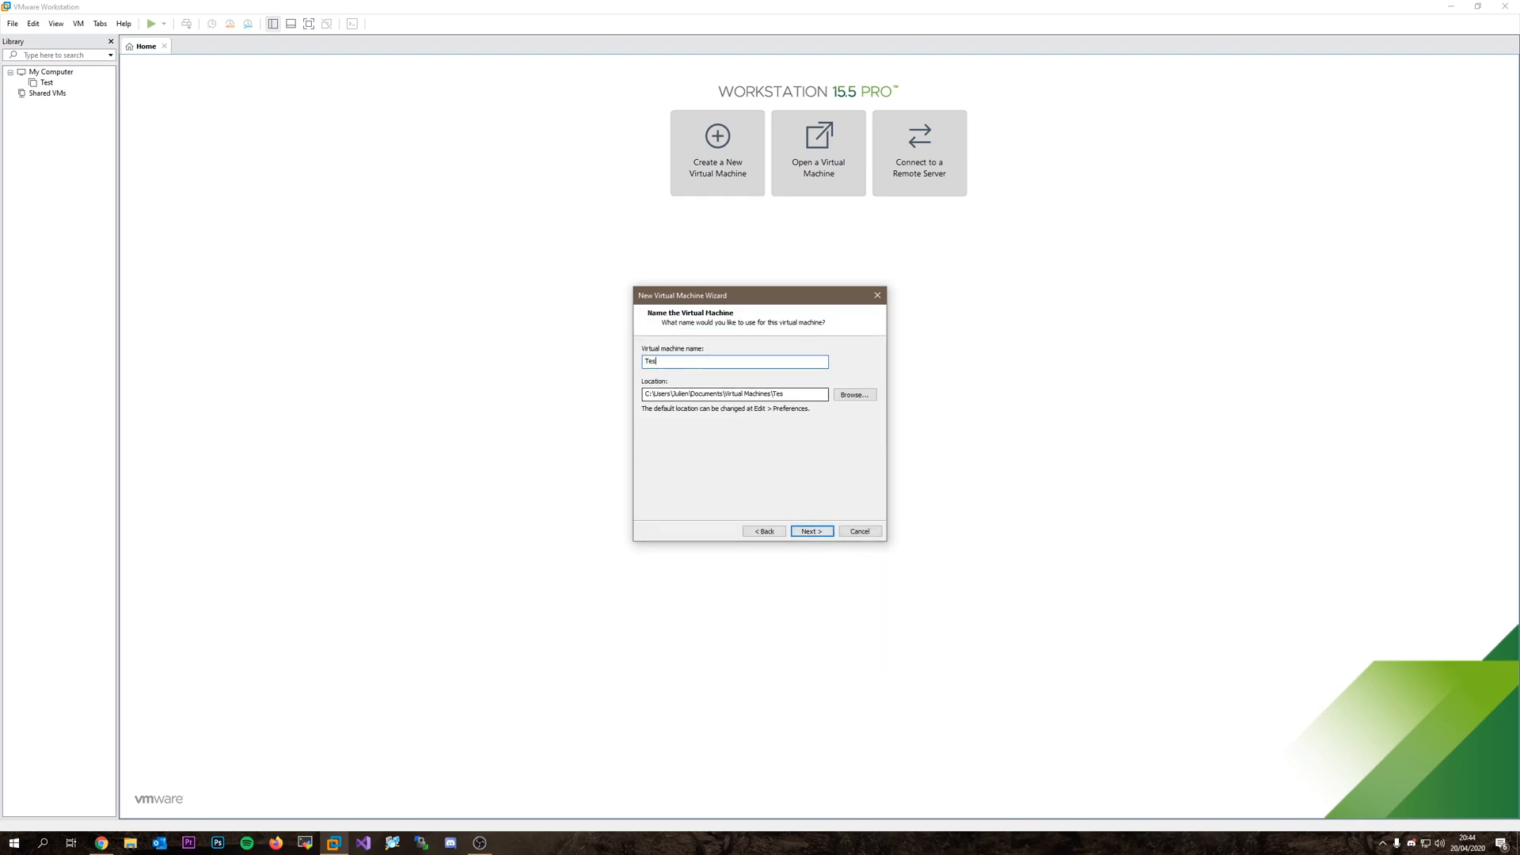
text(t Sevrue)
Set the VM location to E:\VM\UbuntuServeur and accept the folder warning.
click(851, 395)
scroll(773, 454, up, 1)
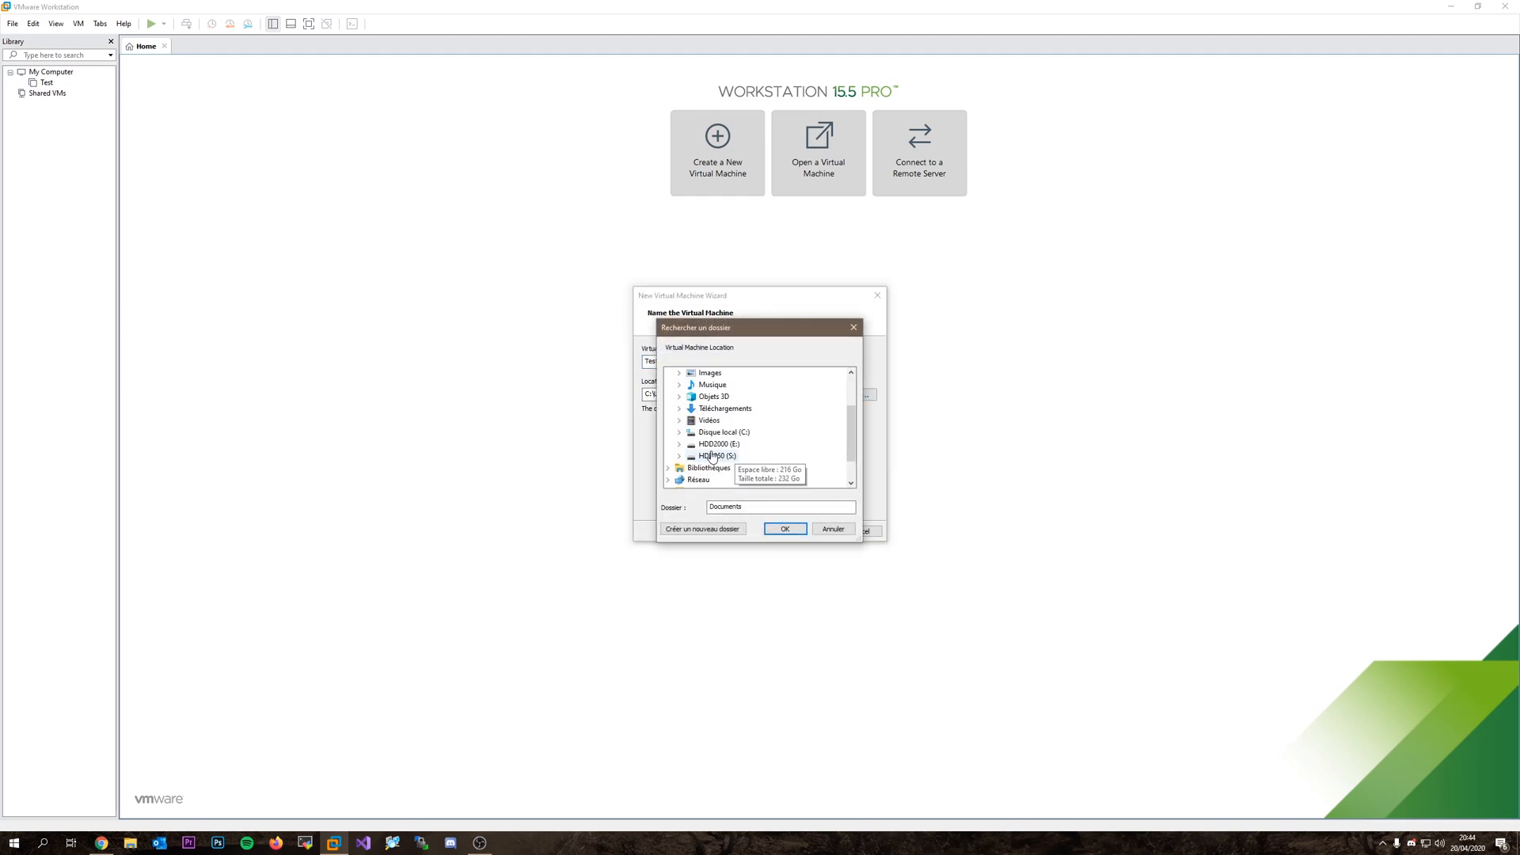
click(711, 446)
click(713, 446)
click(744, 466)
click(784, 529)
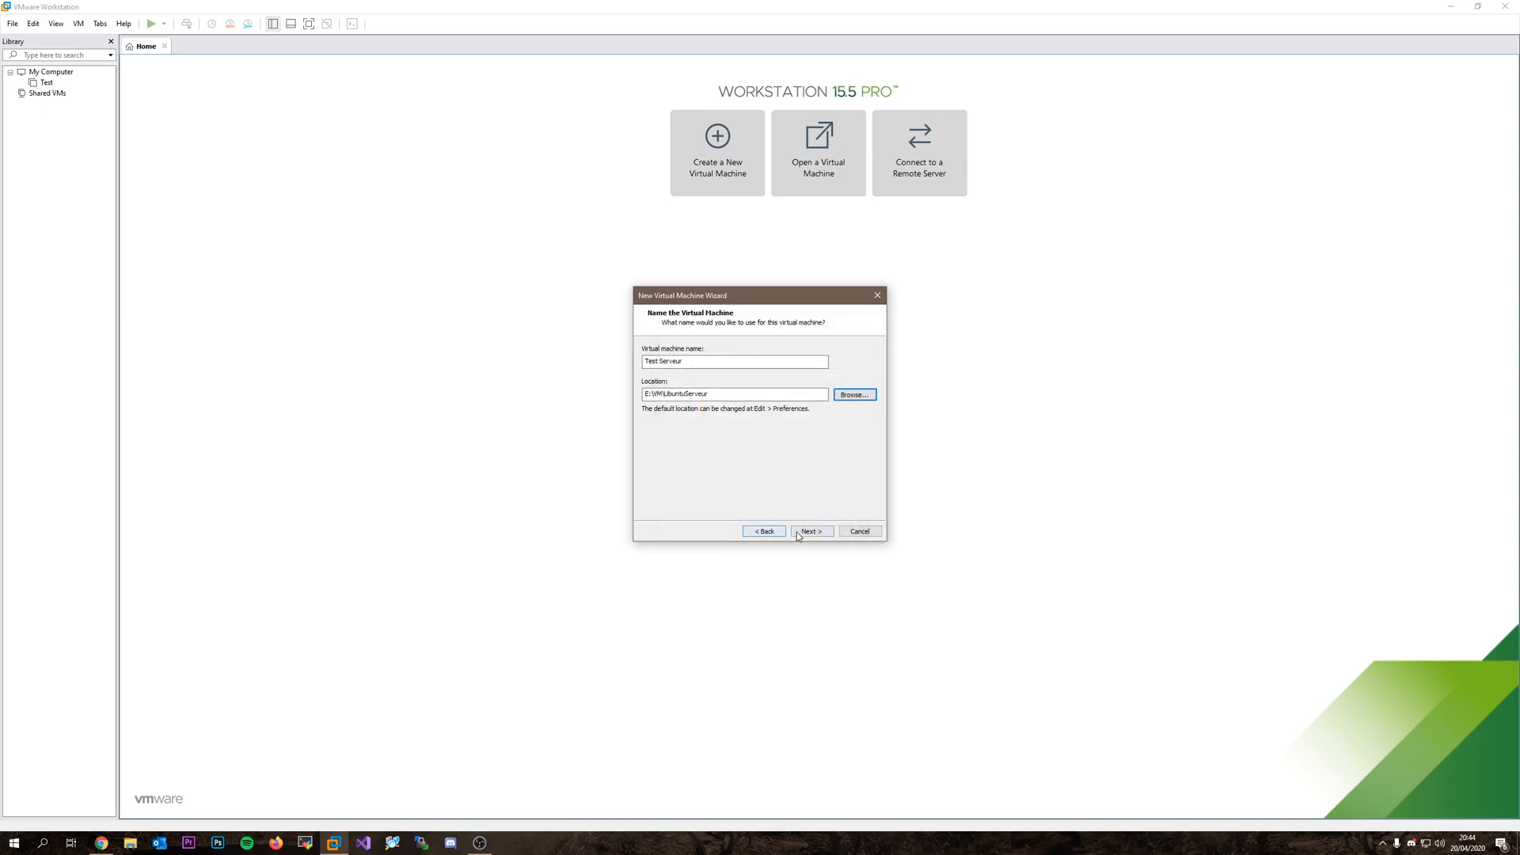
click(801, 530)
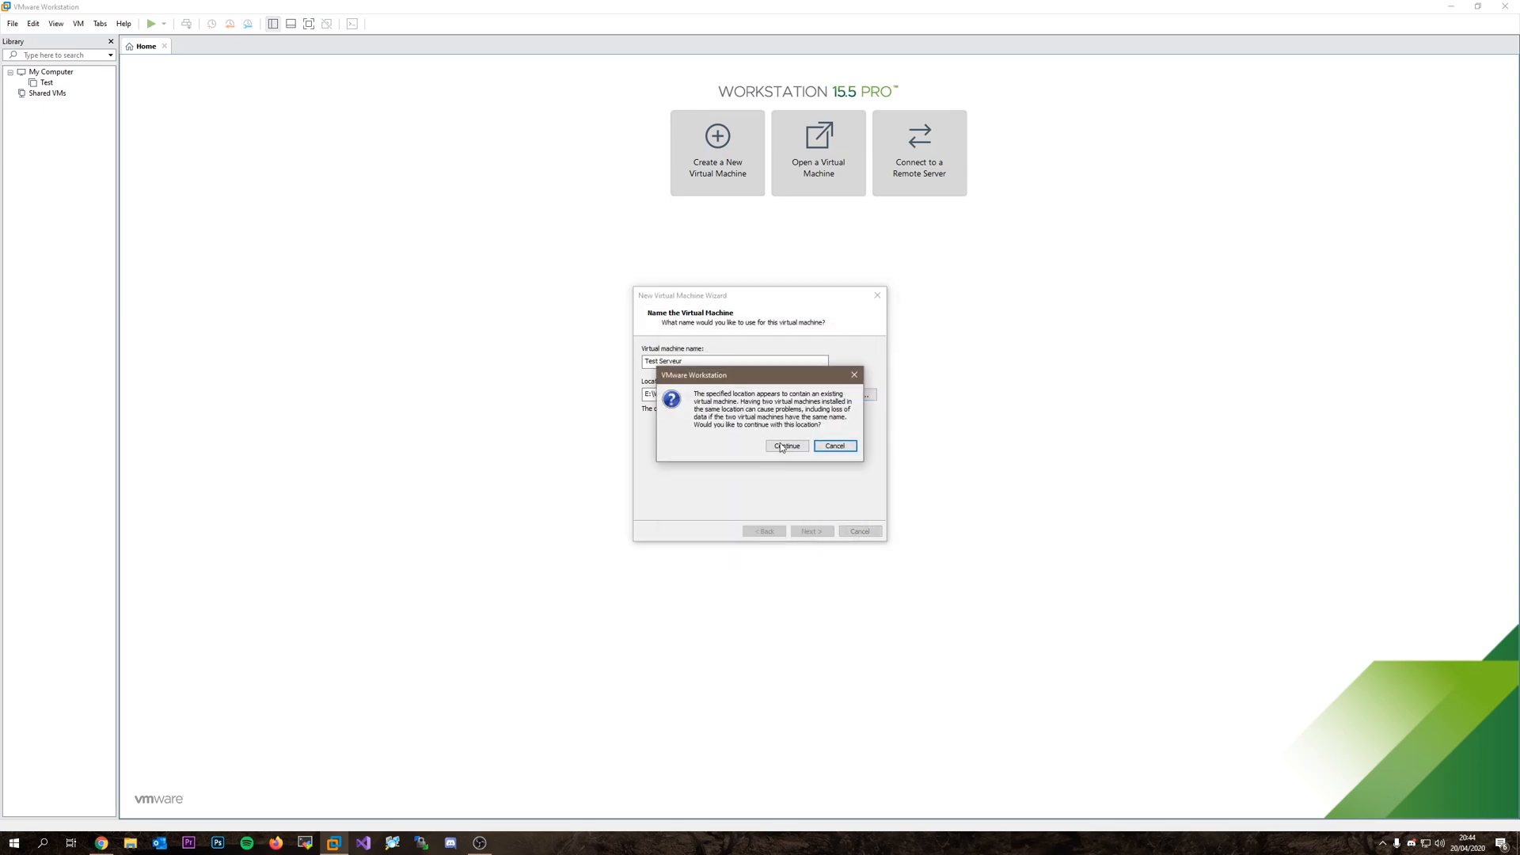
click(789, 445)
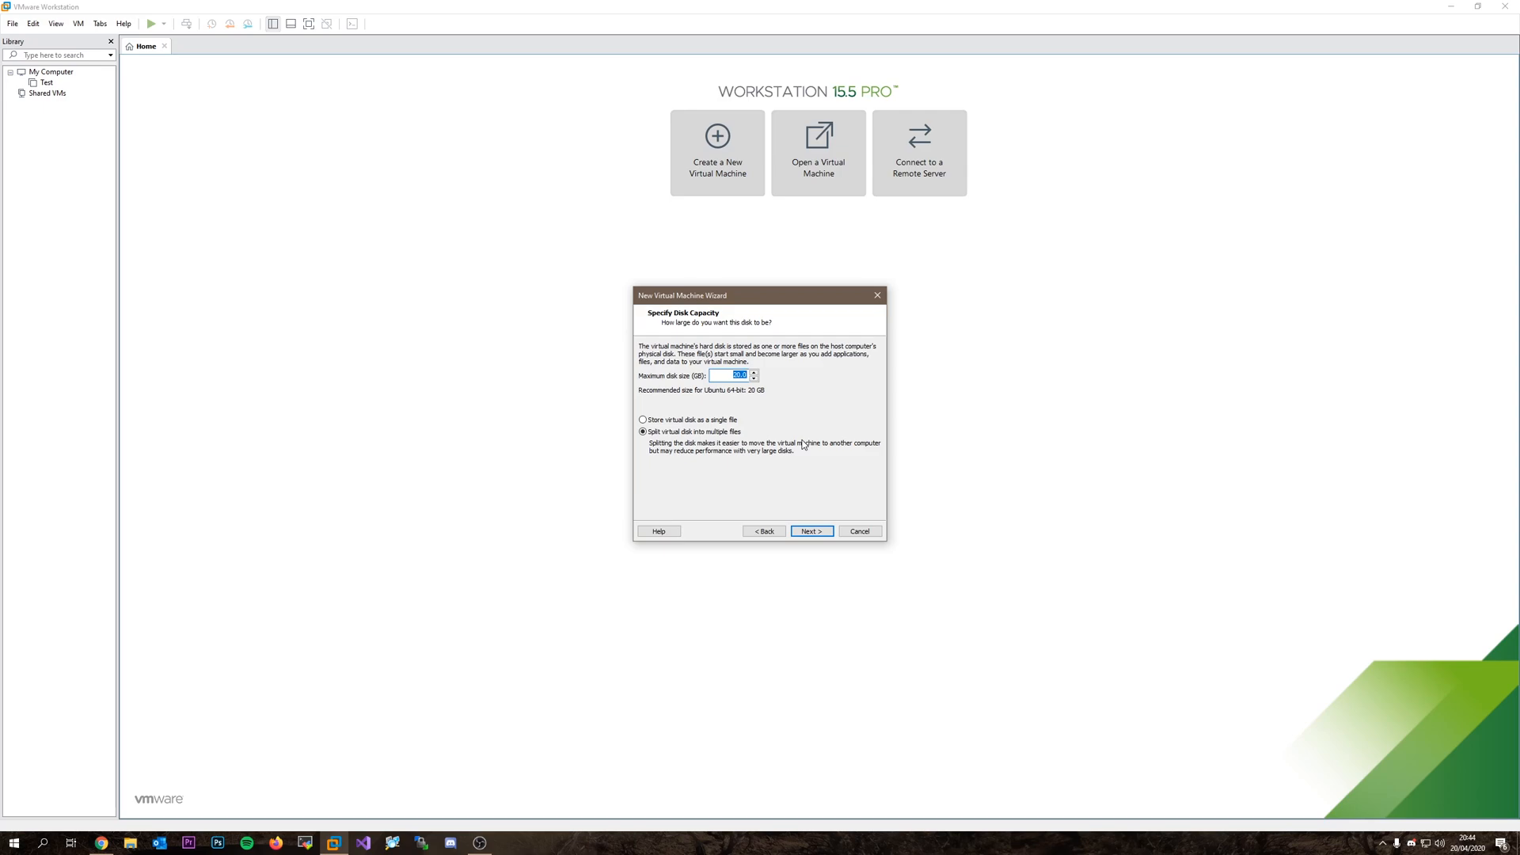
Set the virtual disk size to 30 GB and continue to the summary.
text(5)
key(BackSpace)
text(30)
click(811, 531)
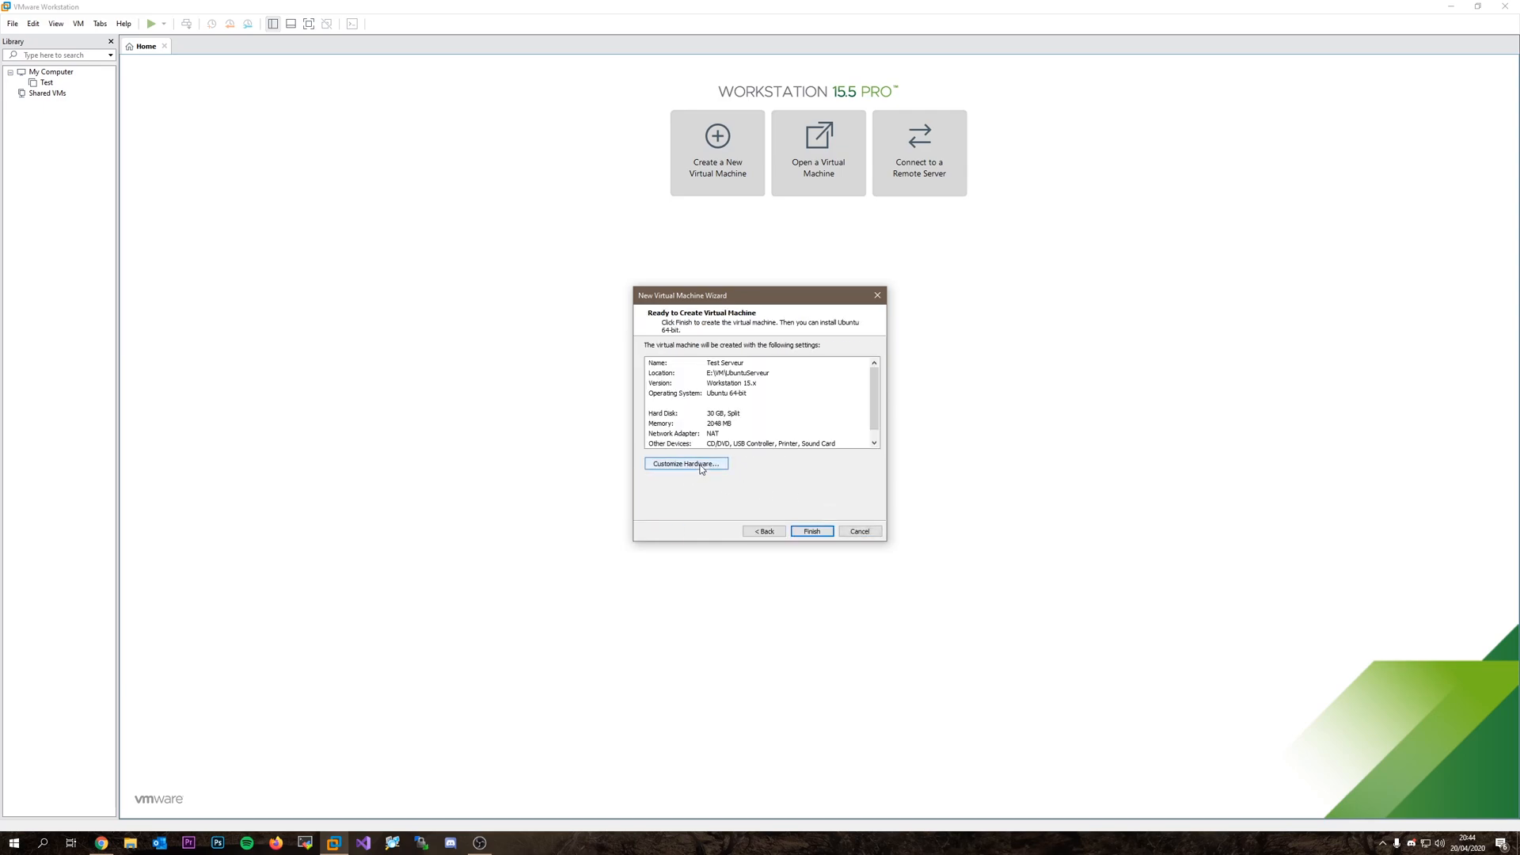
In Customize Hardware, set memory to 4 GB and processors to 4.
click(680, 467)
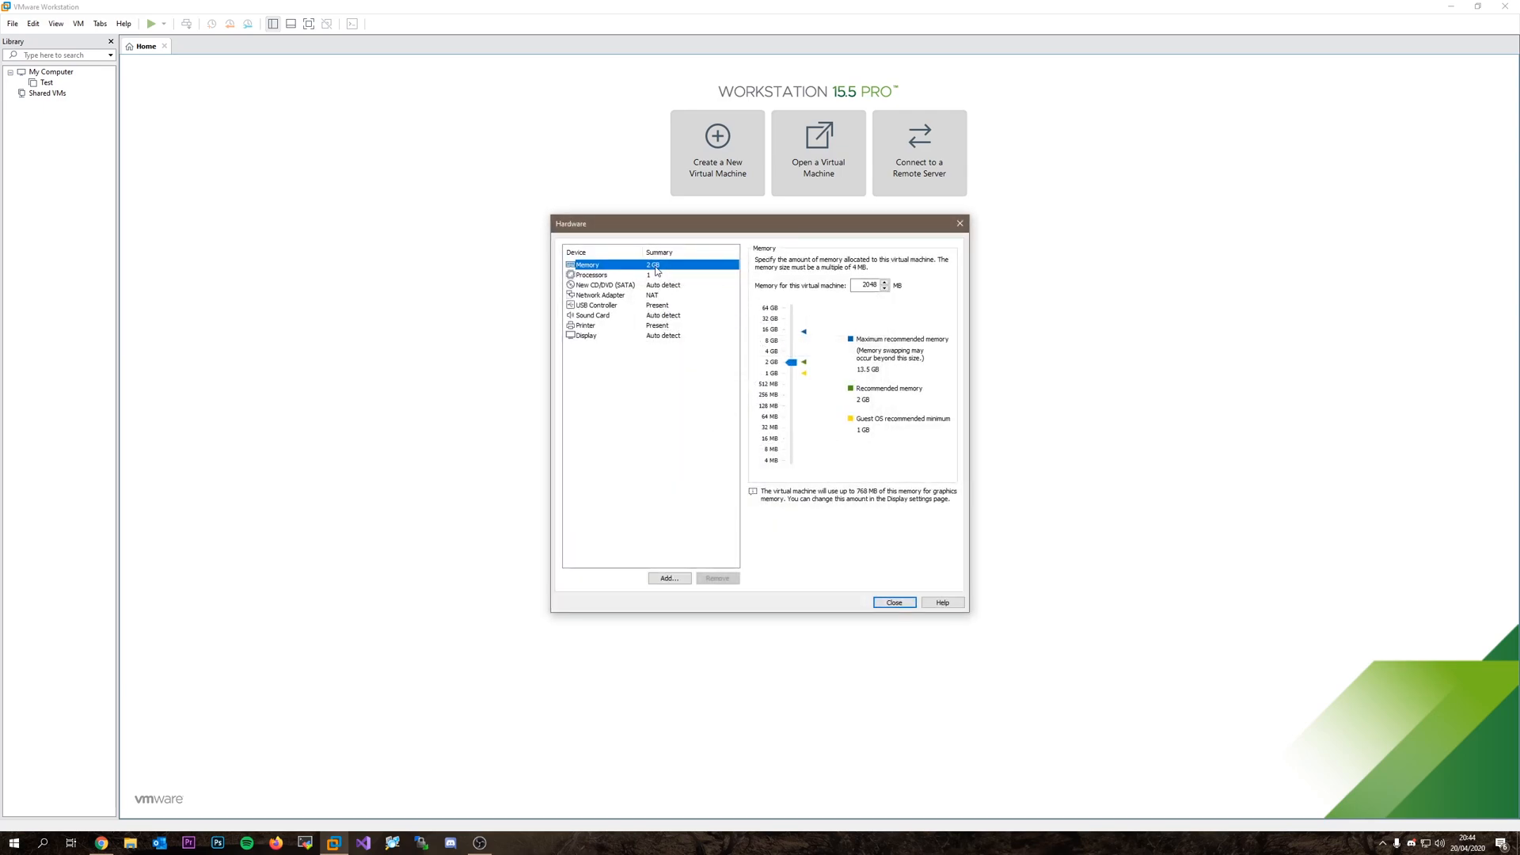
click(765, 346)
click(655, 276)
click(891, 262)
click(855, 291)
Point the CD/DVD drive to the Ubuntu 19.10 live-server ISO on the S: drive.
click(673, 288)
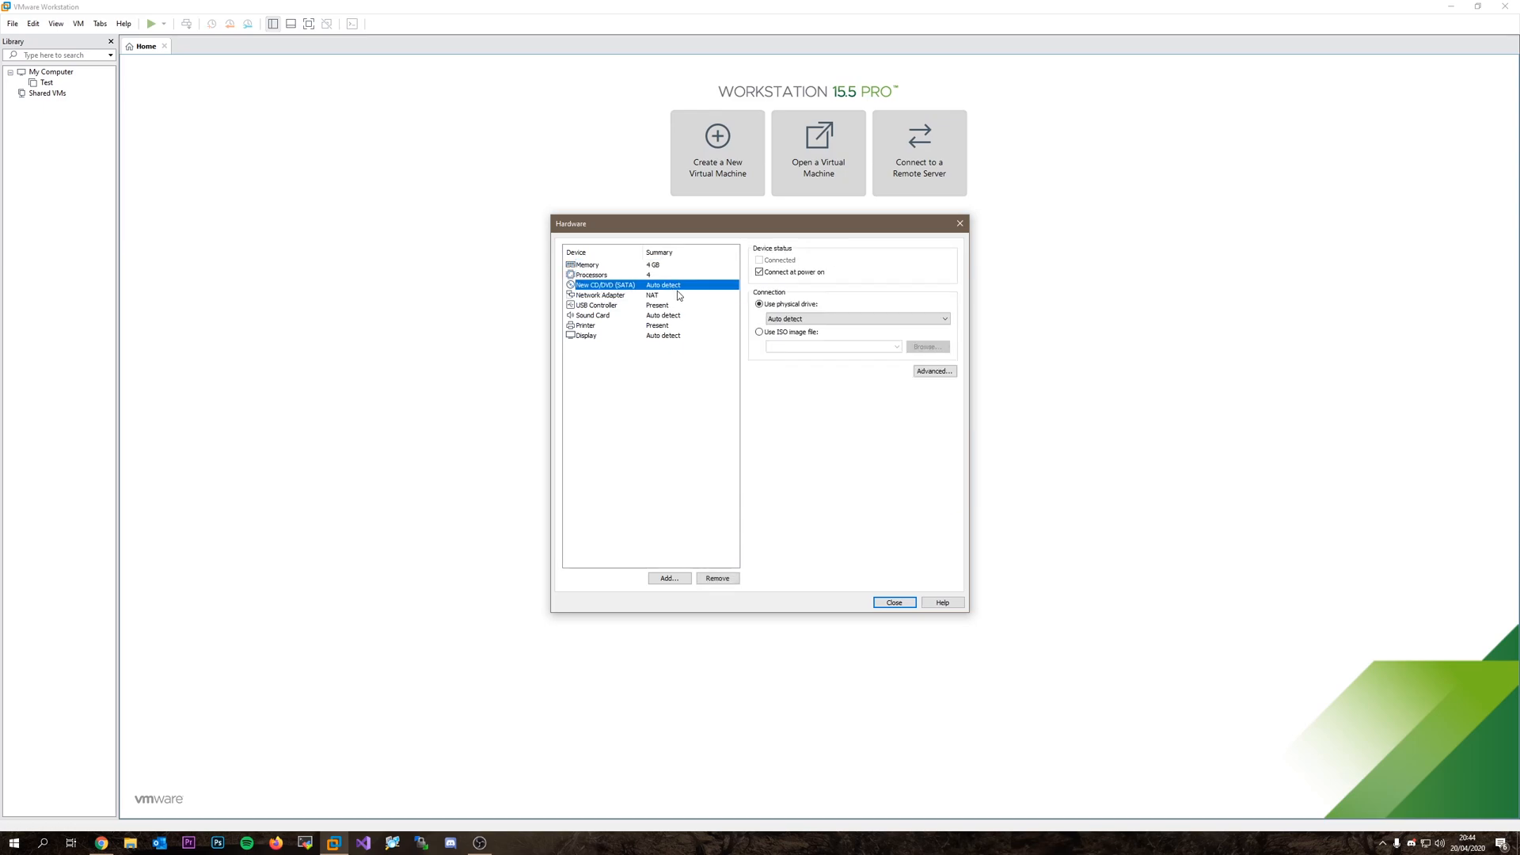
click(760, 332)
click(927, 346)
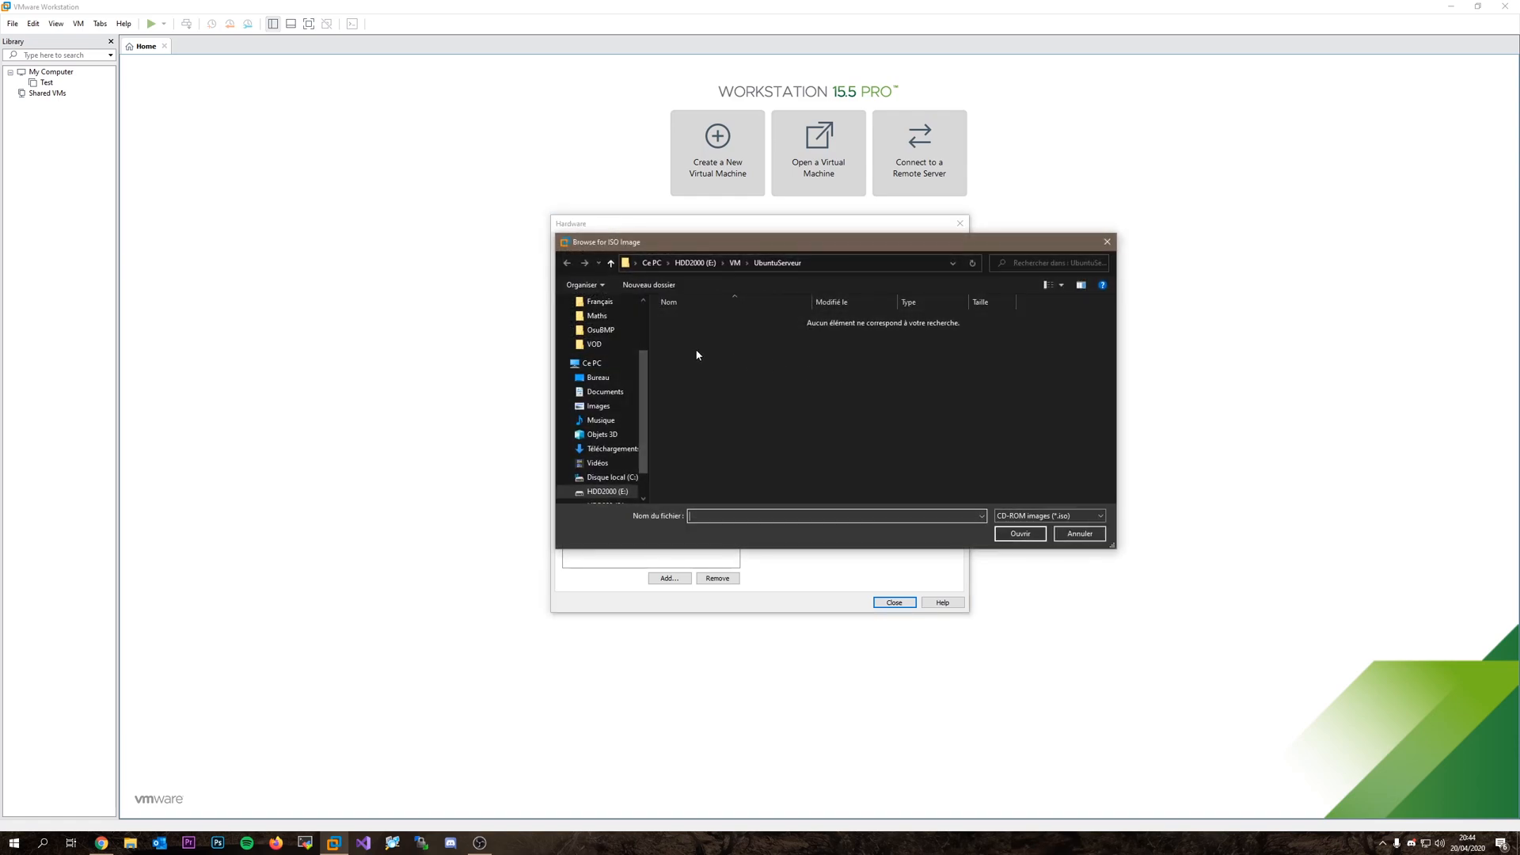
scroll(601, 428, down, 1)
click(606, 477)
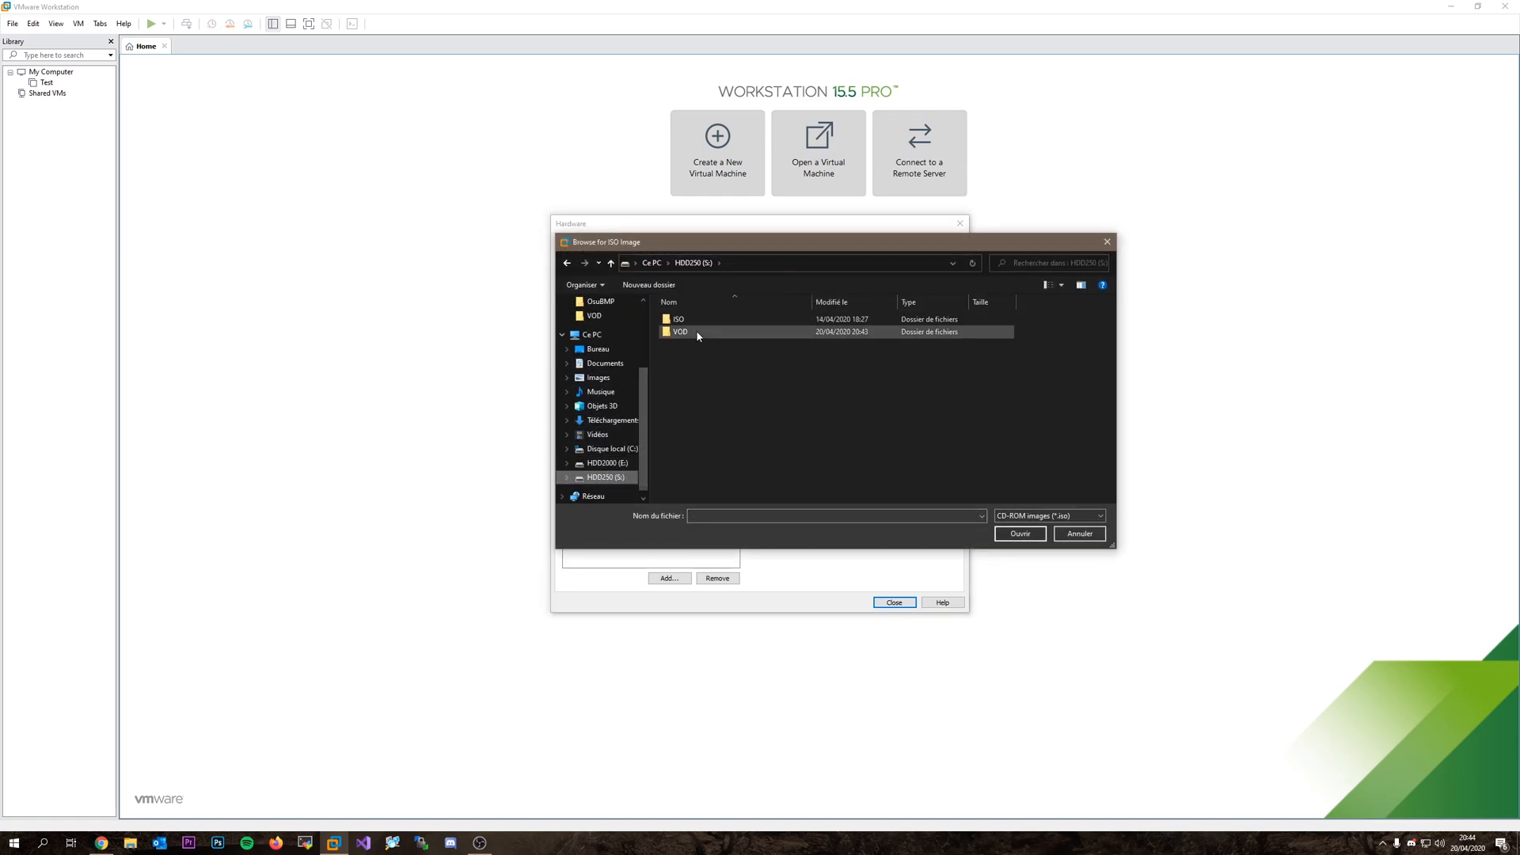
double_click(678, 319)
click(716, 382)
click(1019, 533)
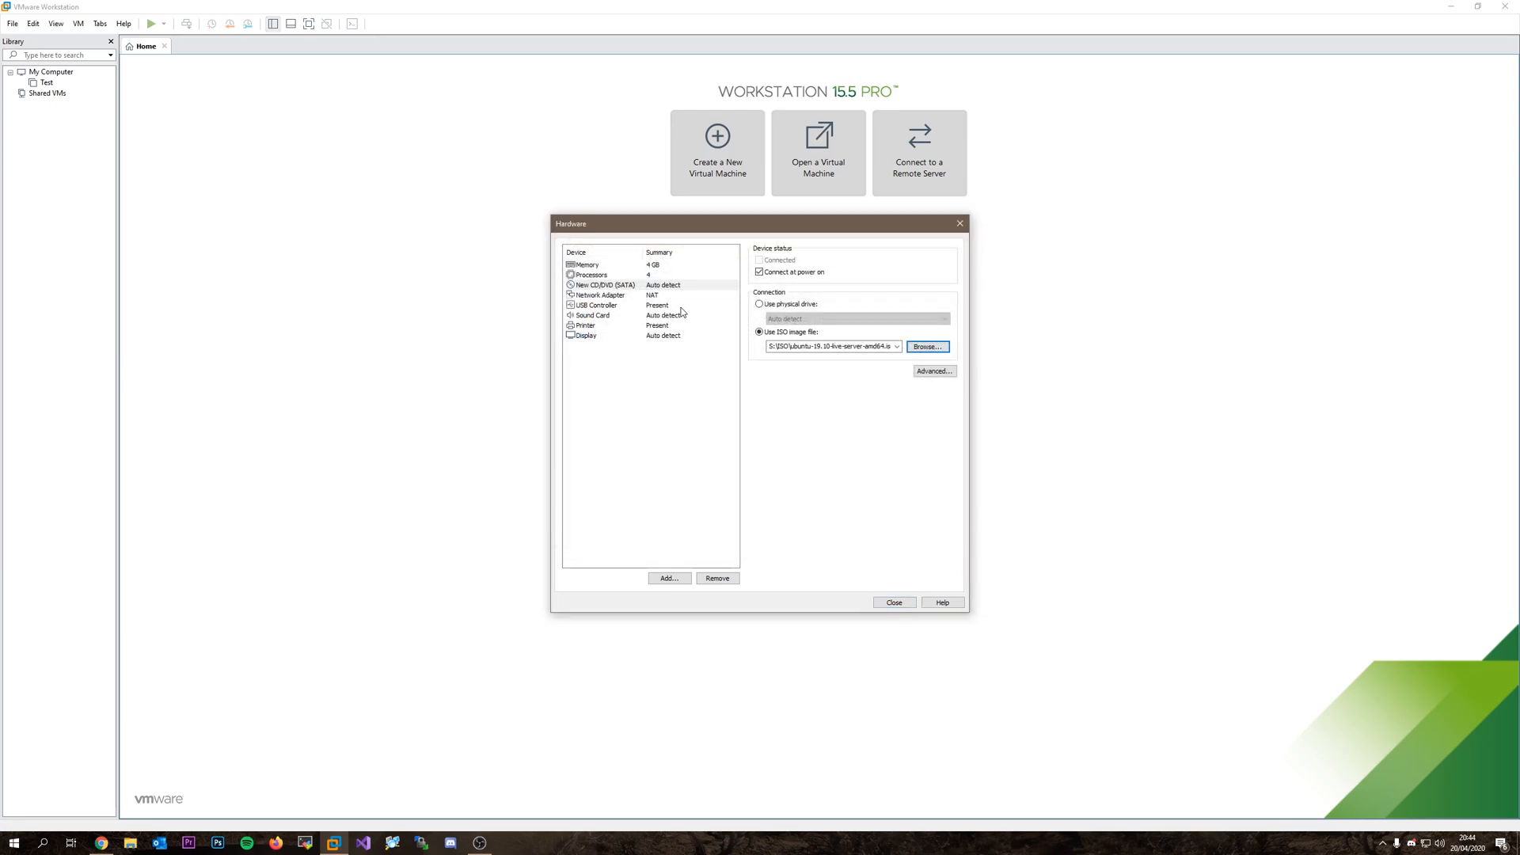
Set the network adapter to Bridged with Replicate connection state, then create the VM.
click(661, 295)
click(759, 304)
click(770, 318)
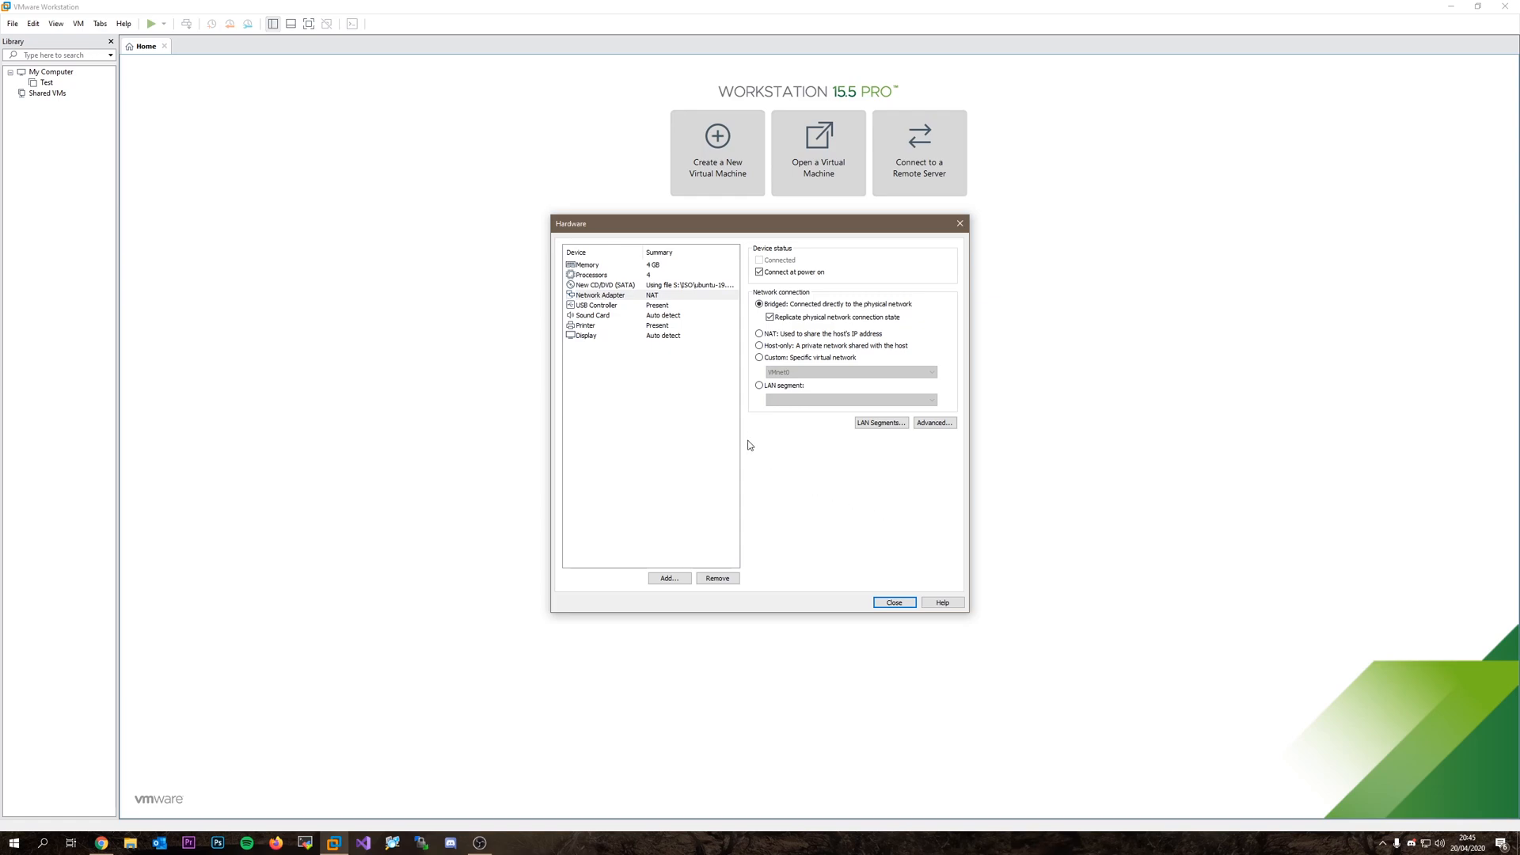
click(894, 602)
click(806, 532)
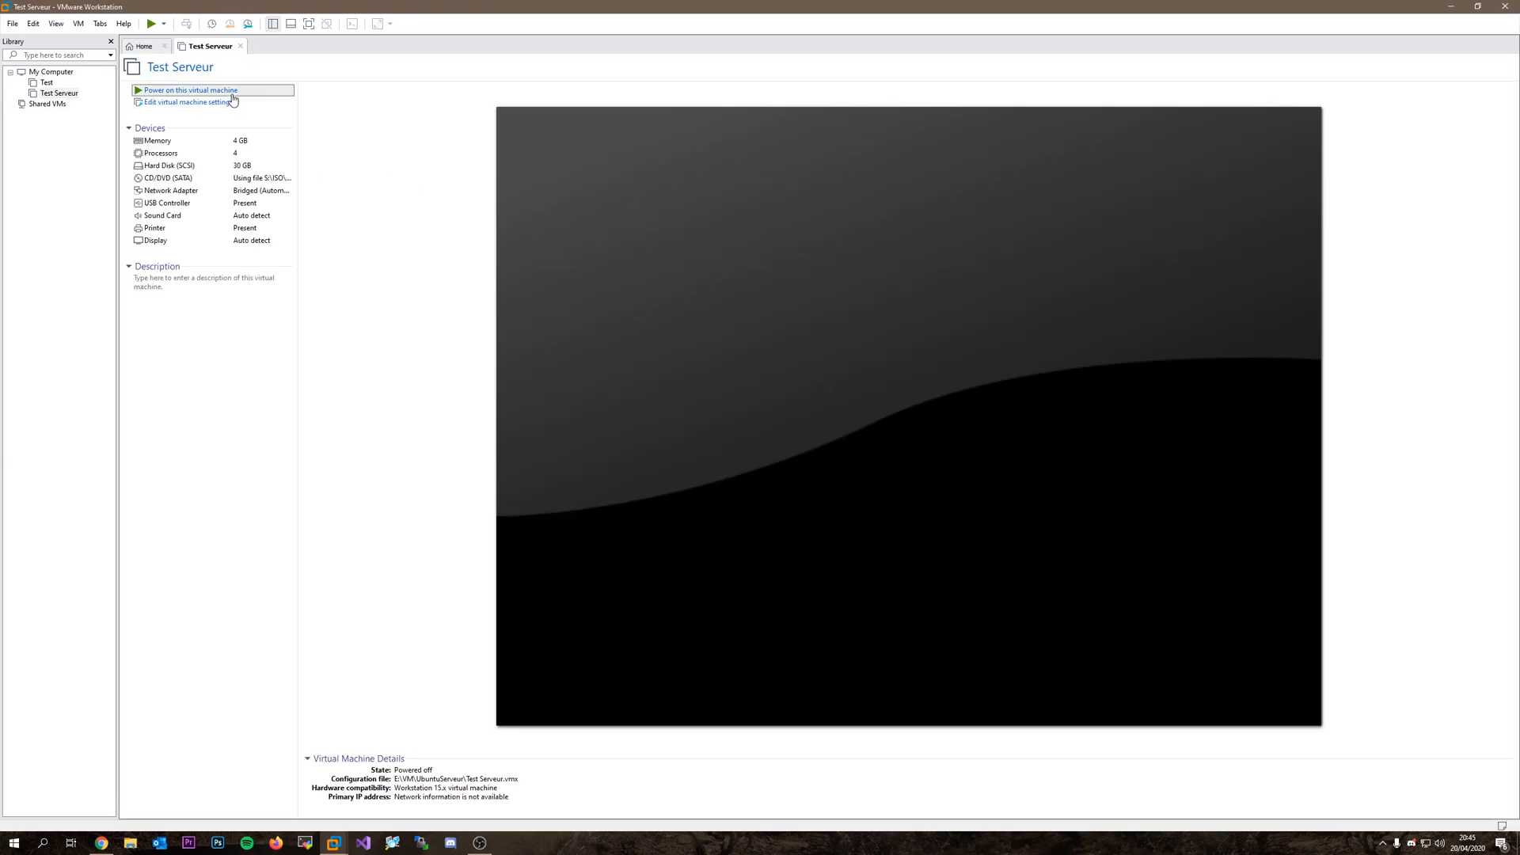
Power on Test Serveur and choose Français as the boot language.
click(229, 93)
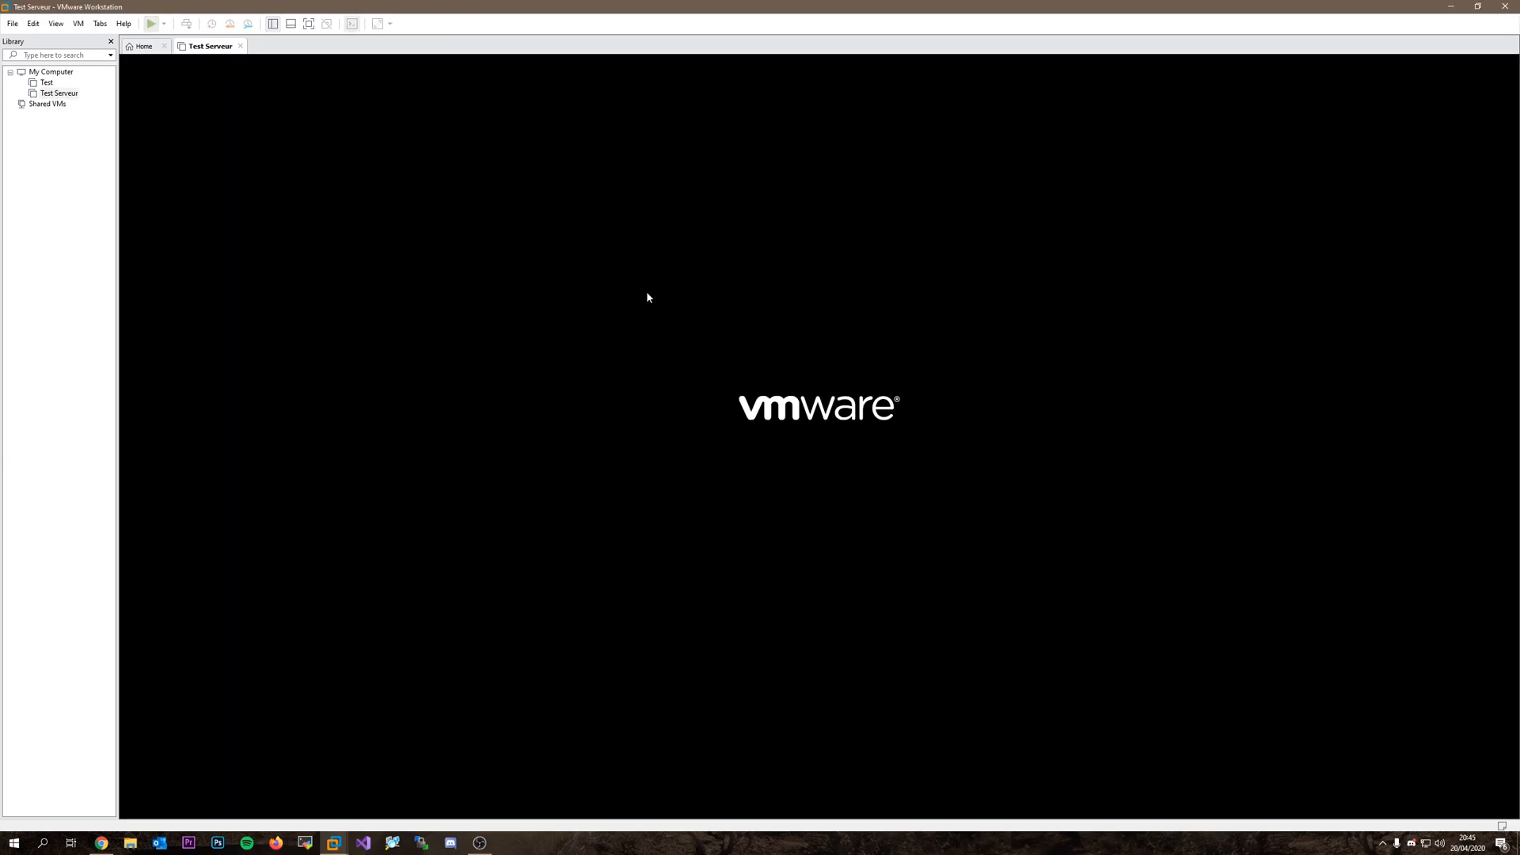
click(782, 381)
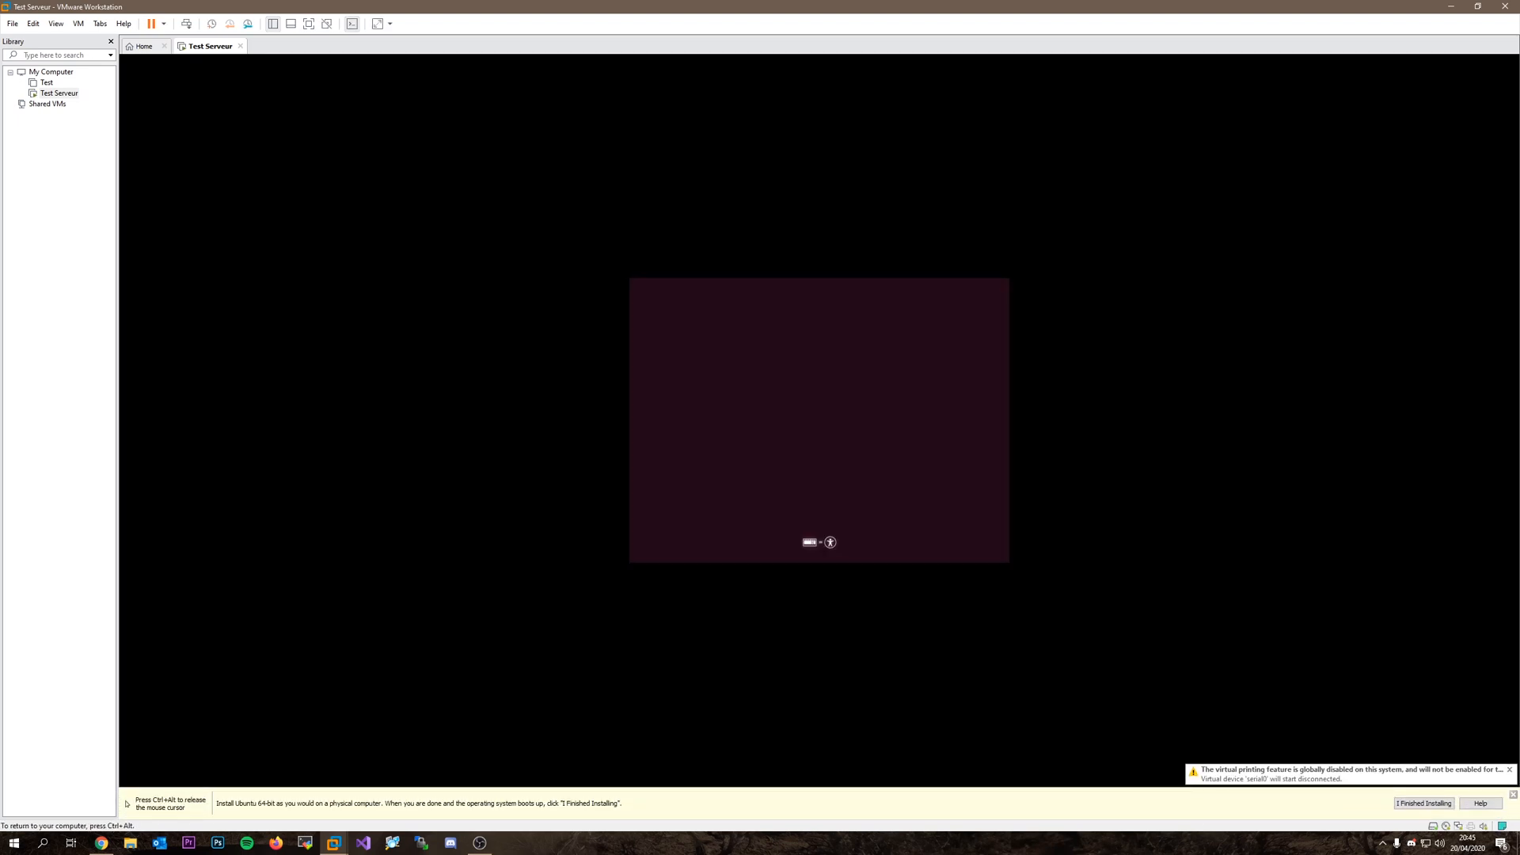
key(ctrl+alt)
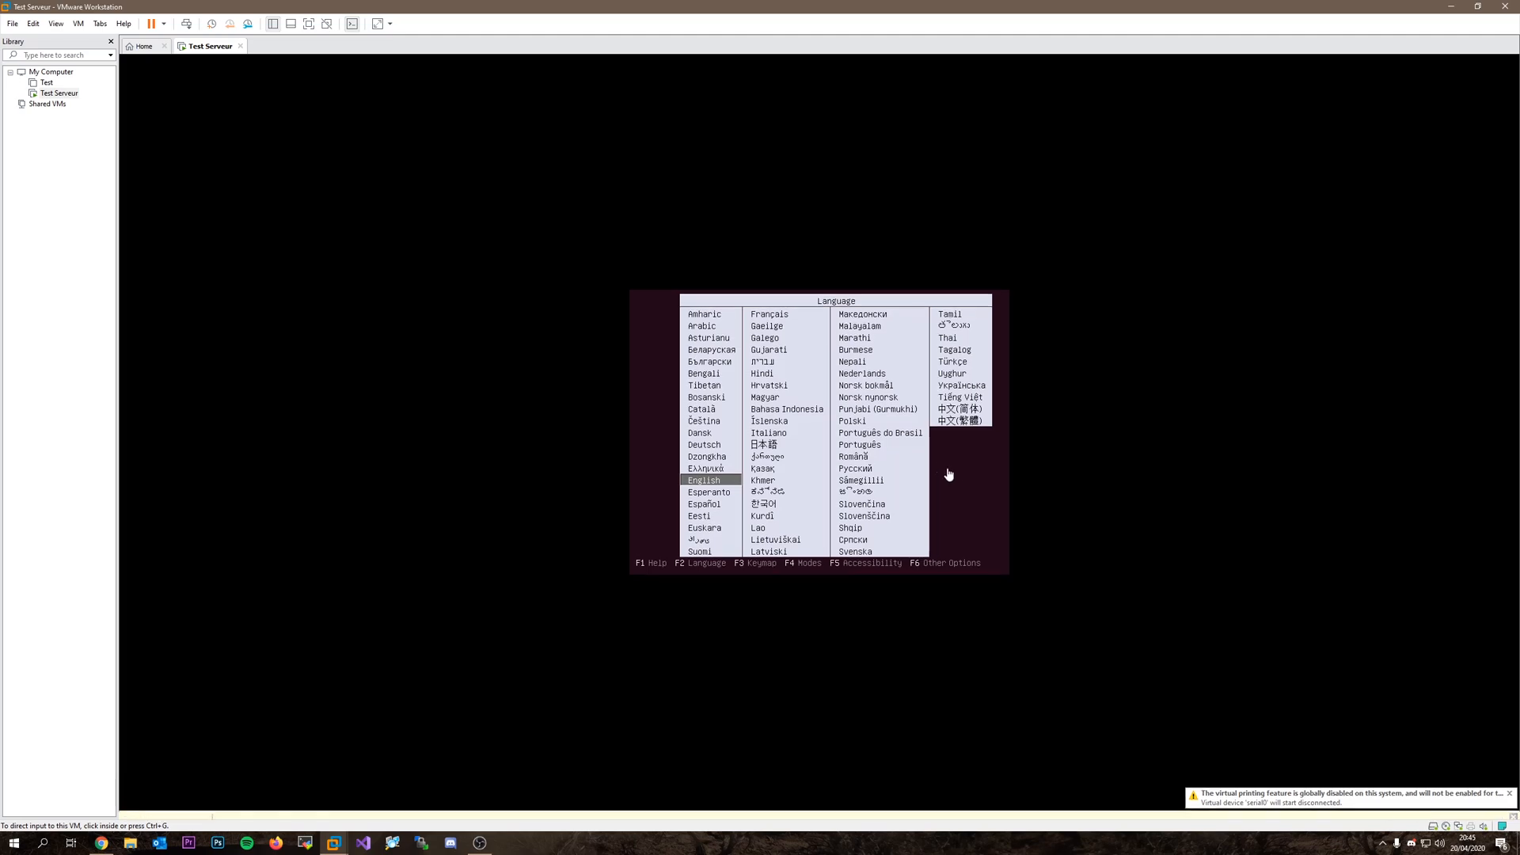
click(952, 478)
key(Up)
key(Up)
key(Up)
key(Up)
key(Right)
key(Up)
key(Up)
key(Up)
key(Up)
key(Up)
key(Up)
key(Up)
key(Up)
key(Up)
key(Up)
key(Return)
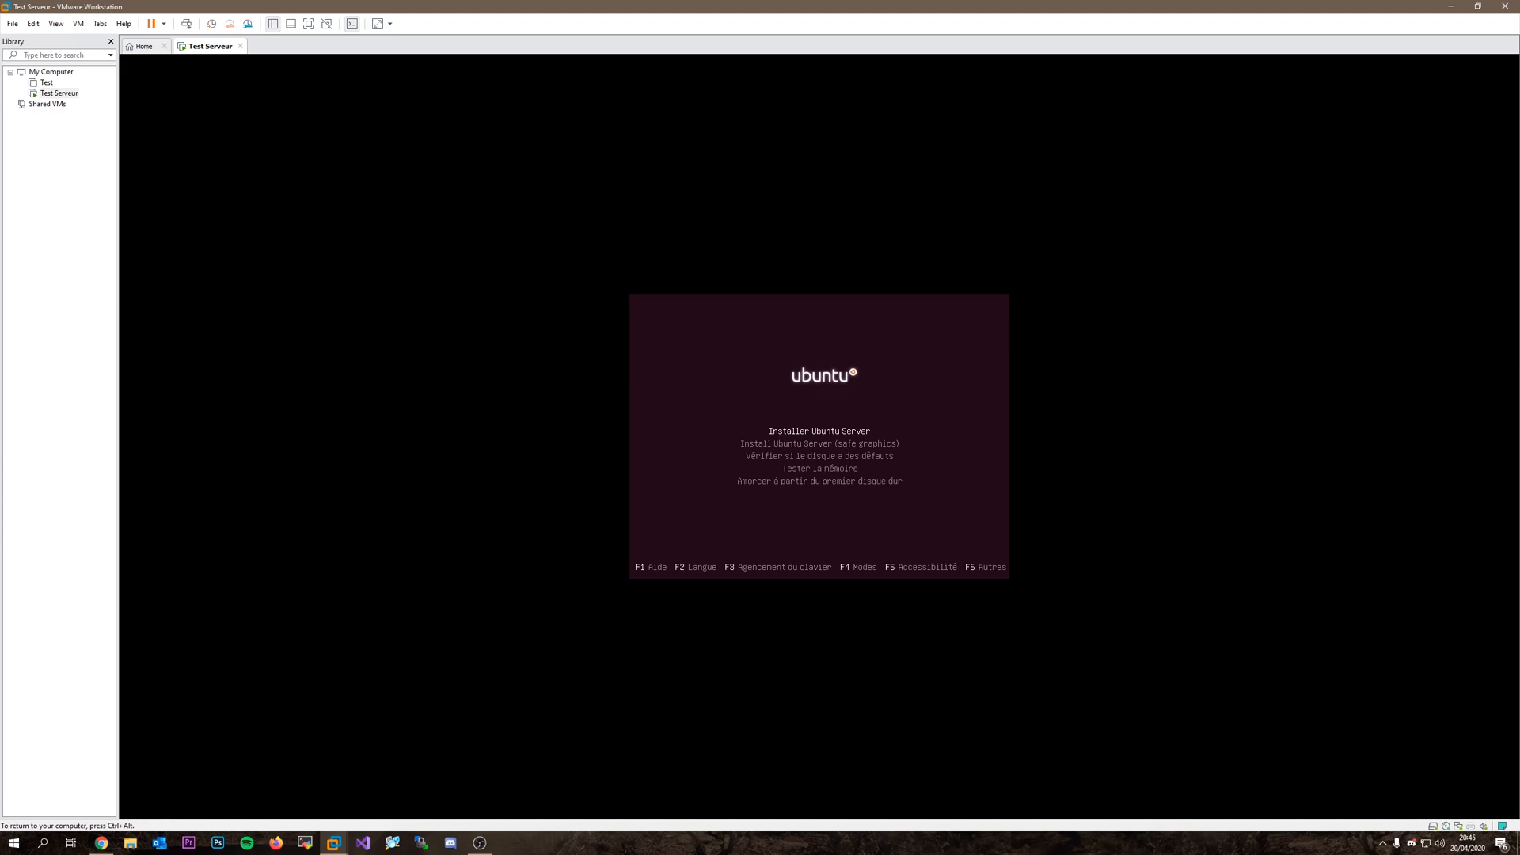
Start the Ubuntu Server install in Français and update to the new installer version.
key(Return)
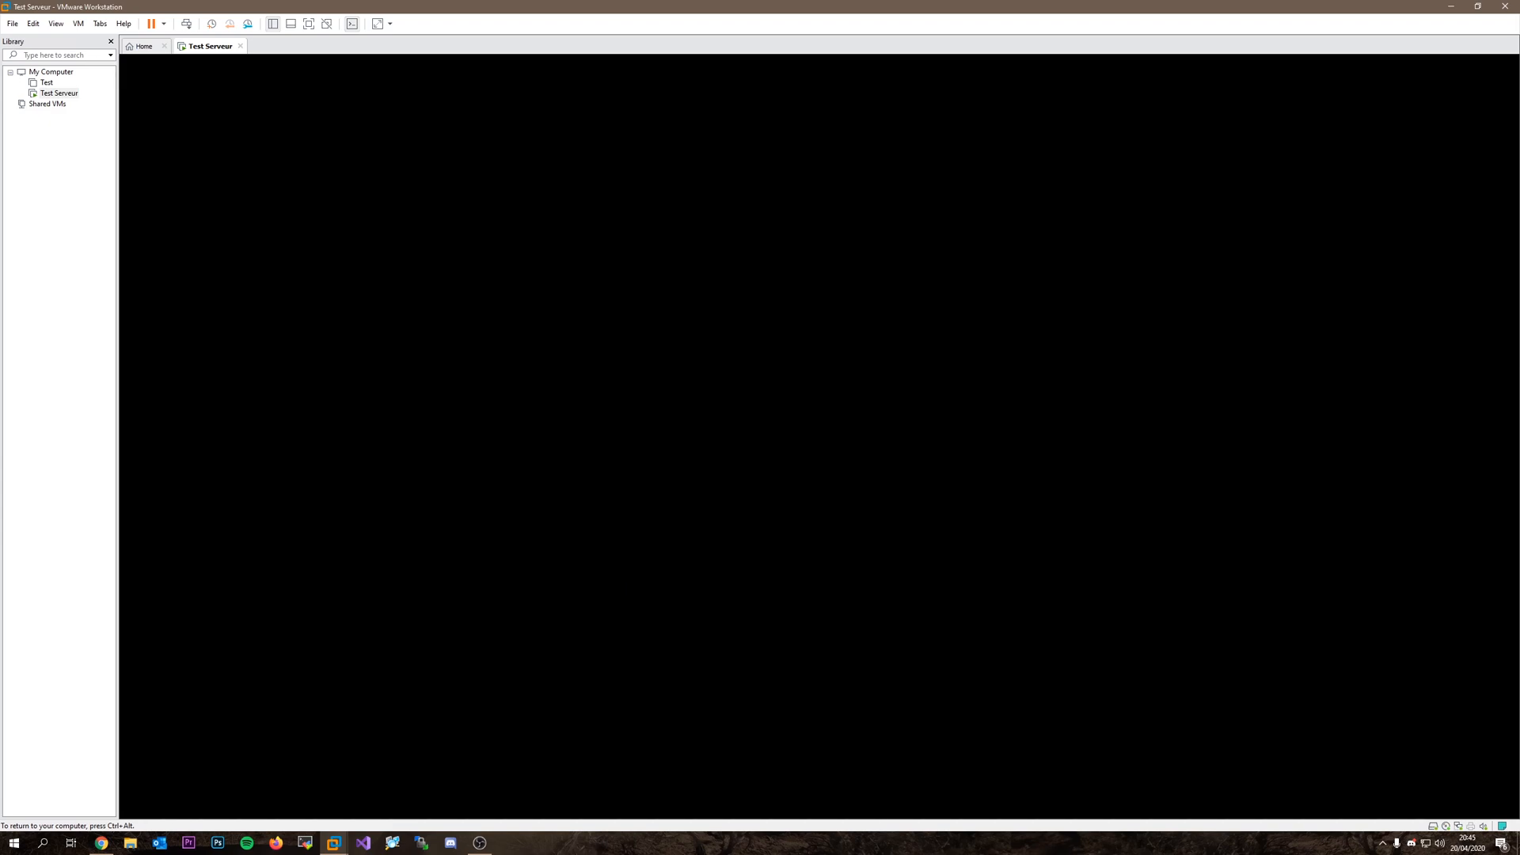
key(Down)
key(Up)
key(Return)
key(Up)
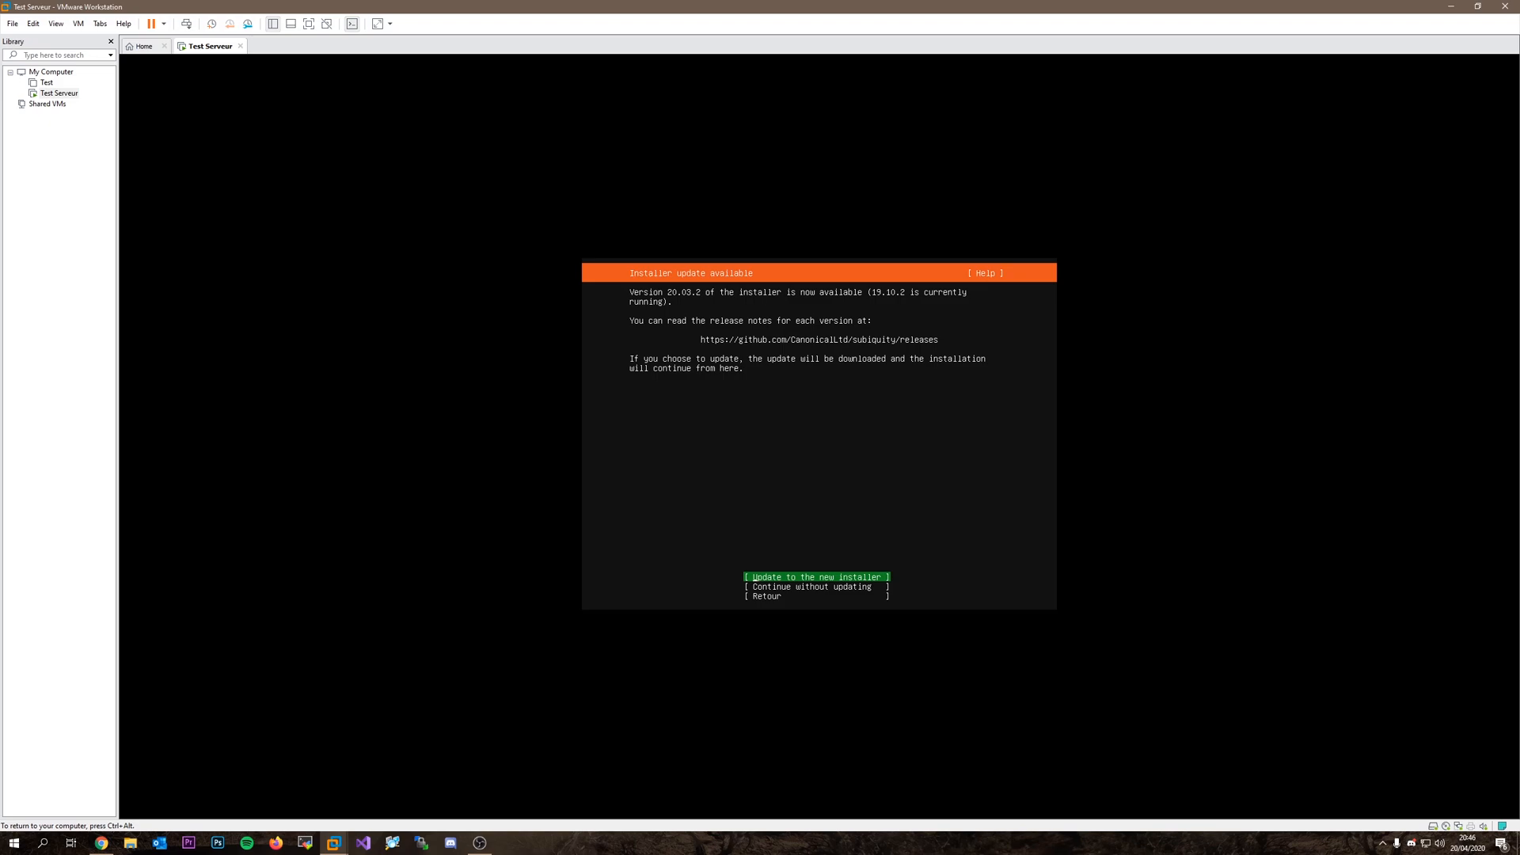
key(Down)
key(Up)
key(Down)
key(Up)
key(Return)
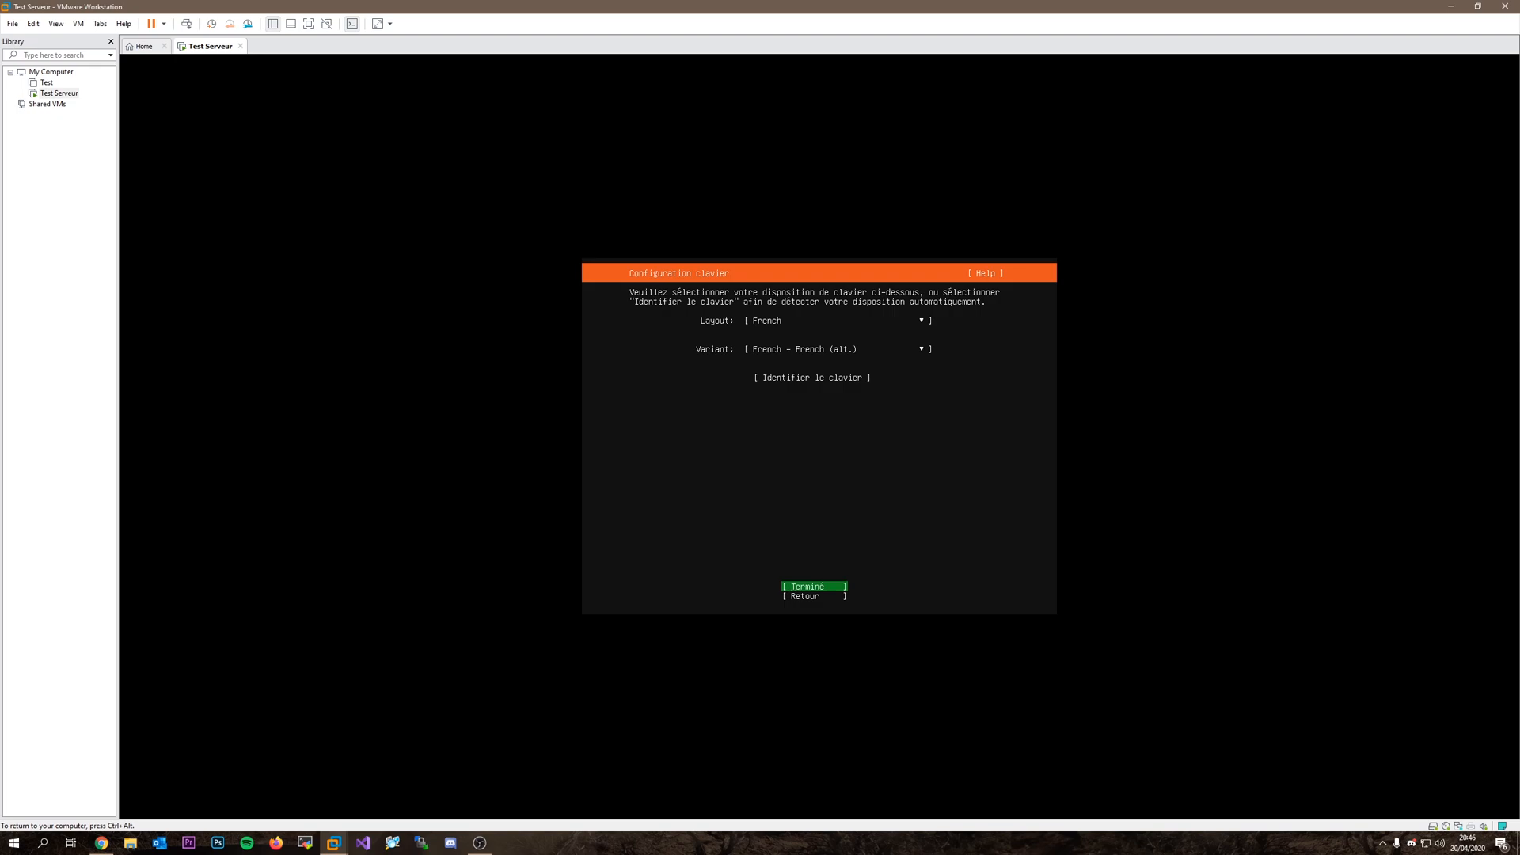
Accept the French keyboard layout.
key(Up)
key(Up)
key(Up)
key(Down)
key(Up)
key(Down)
key(Down)
key(Down)
key(Return)
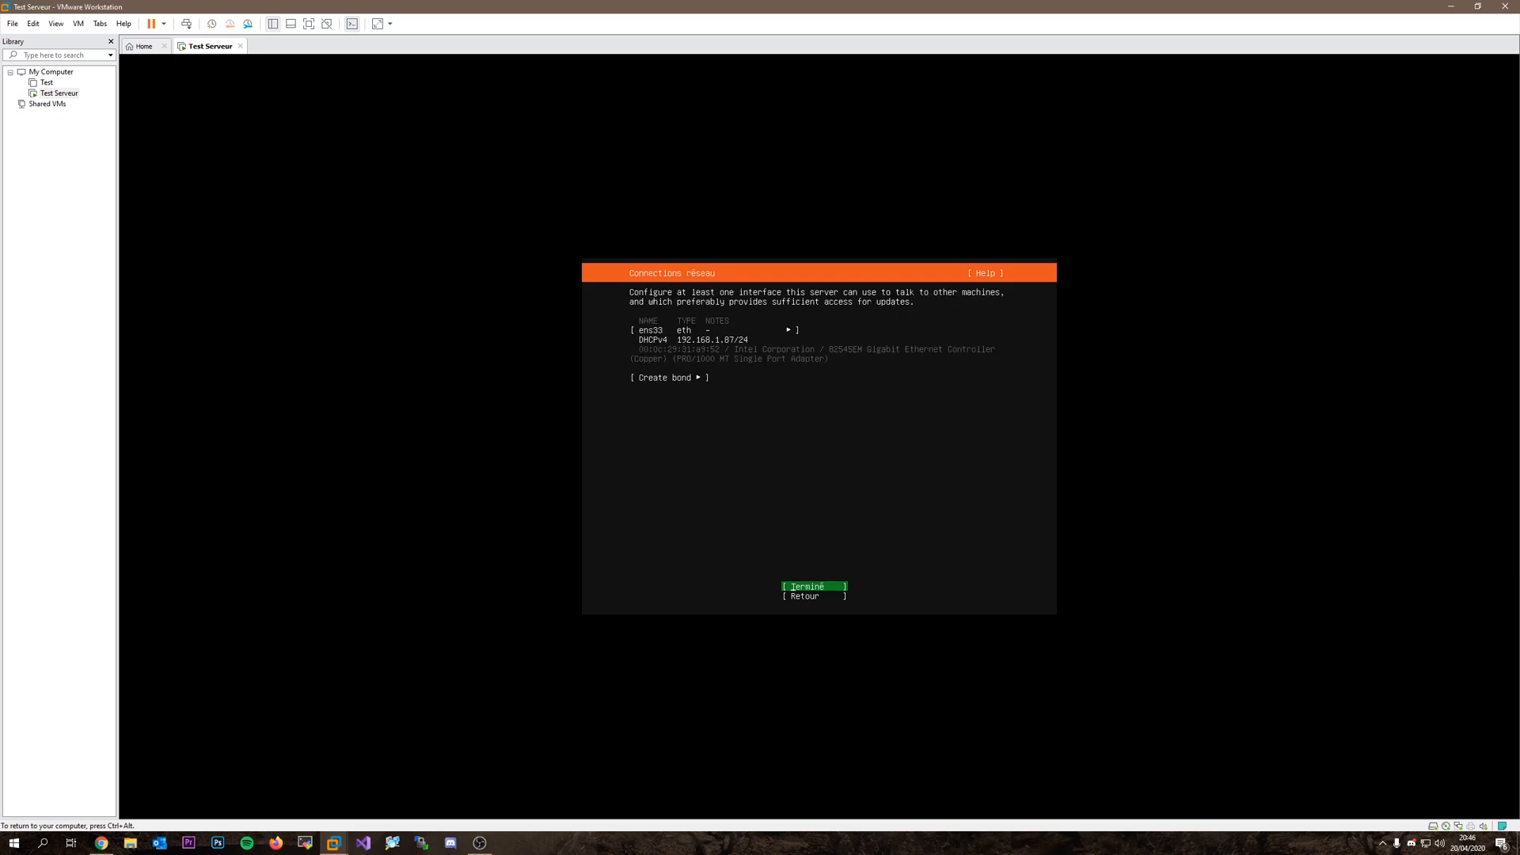
Keep the DHCP settings on the ens33 network interface and continue.
key(Up)
key(Up)
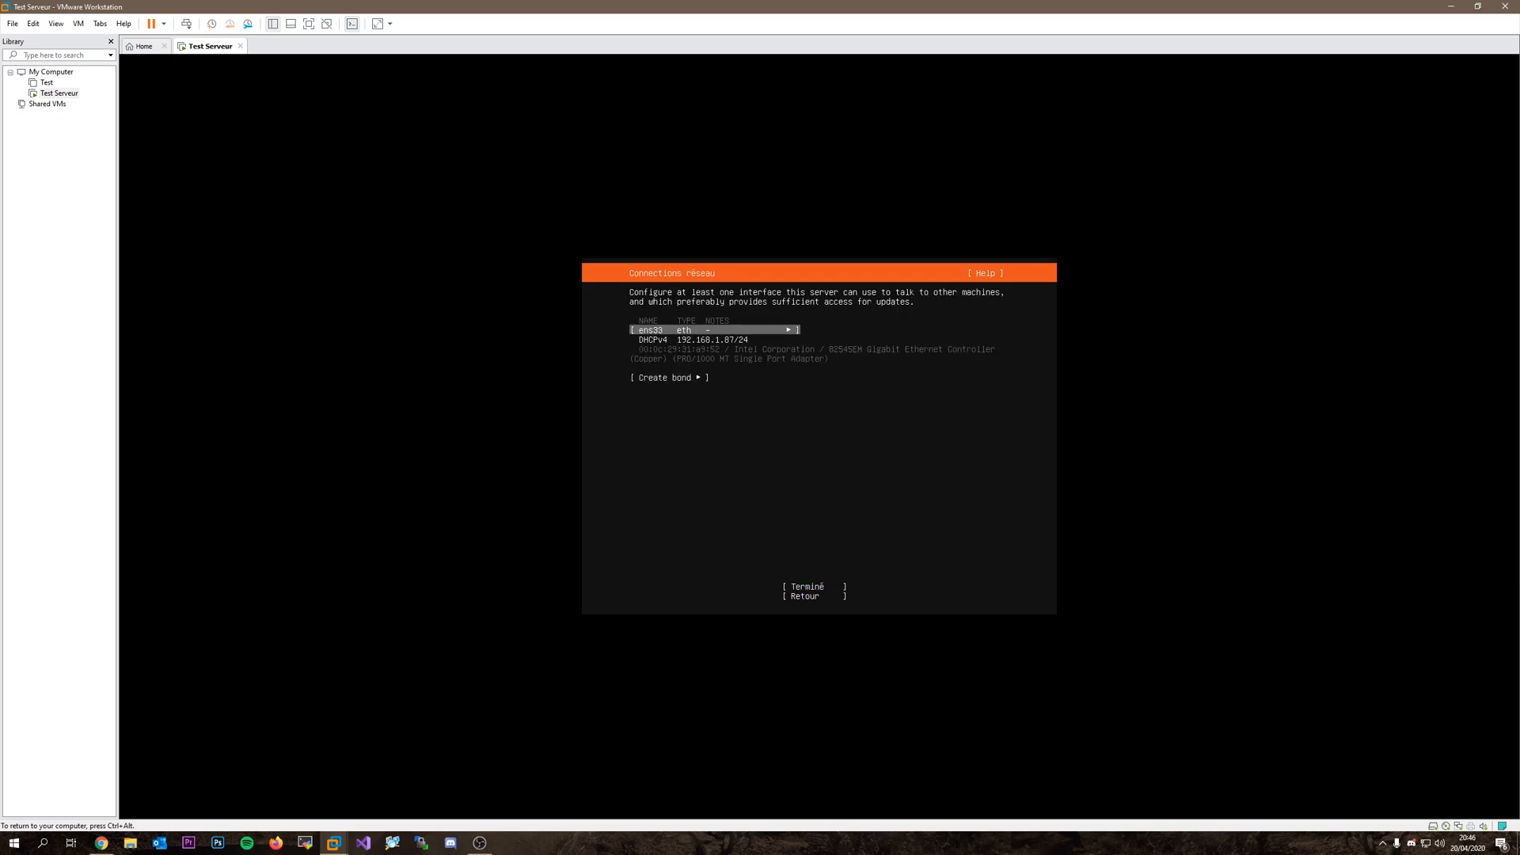
key(Down)
key(Up)
key(Down)
key(Up)
key(Down)
key(Up)
key(Down)
key(Down)
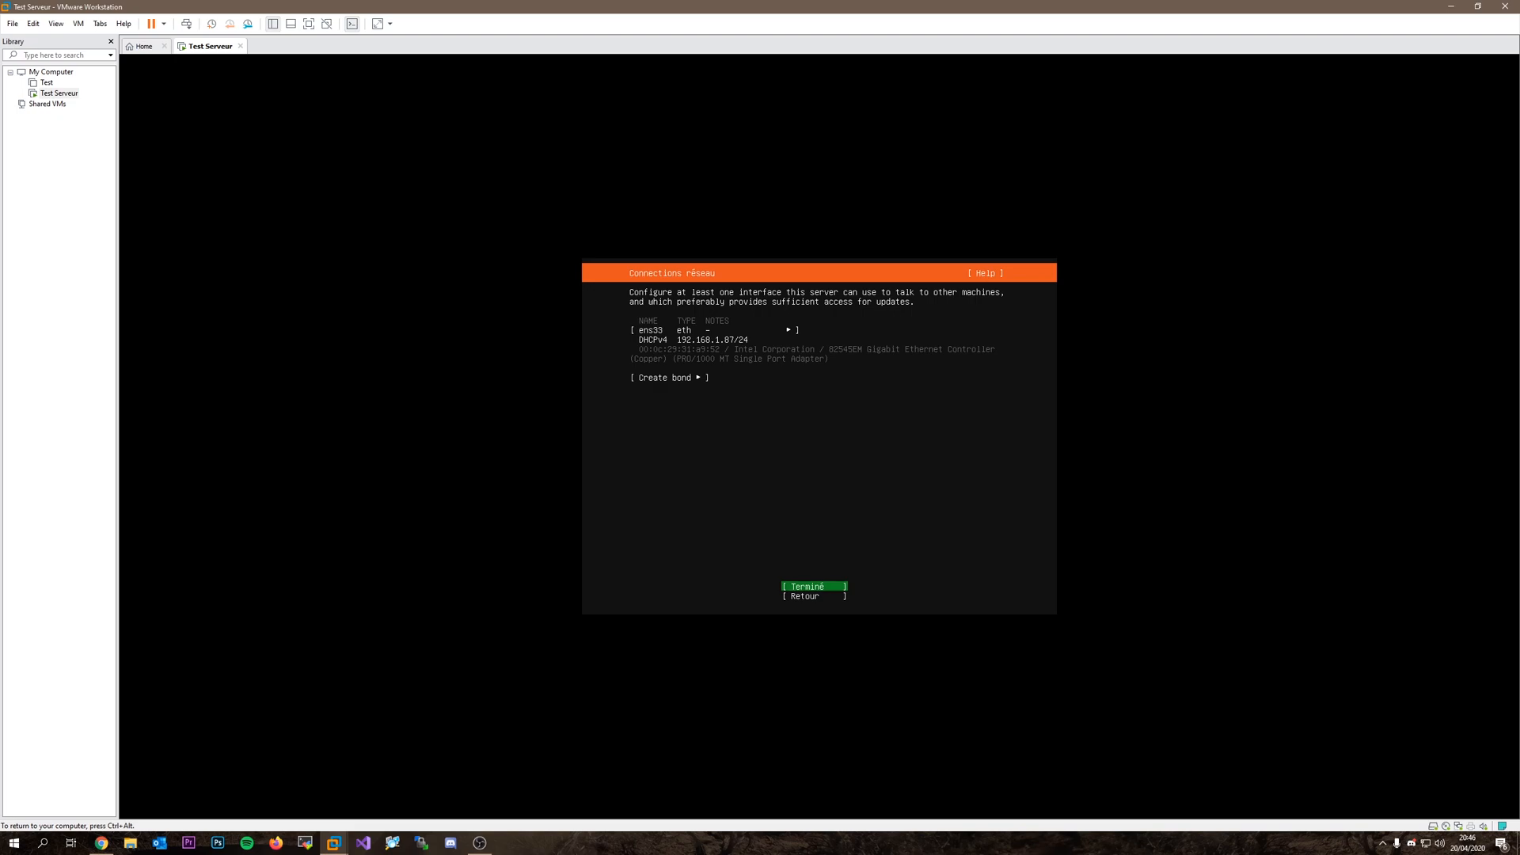
key(Return)
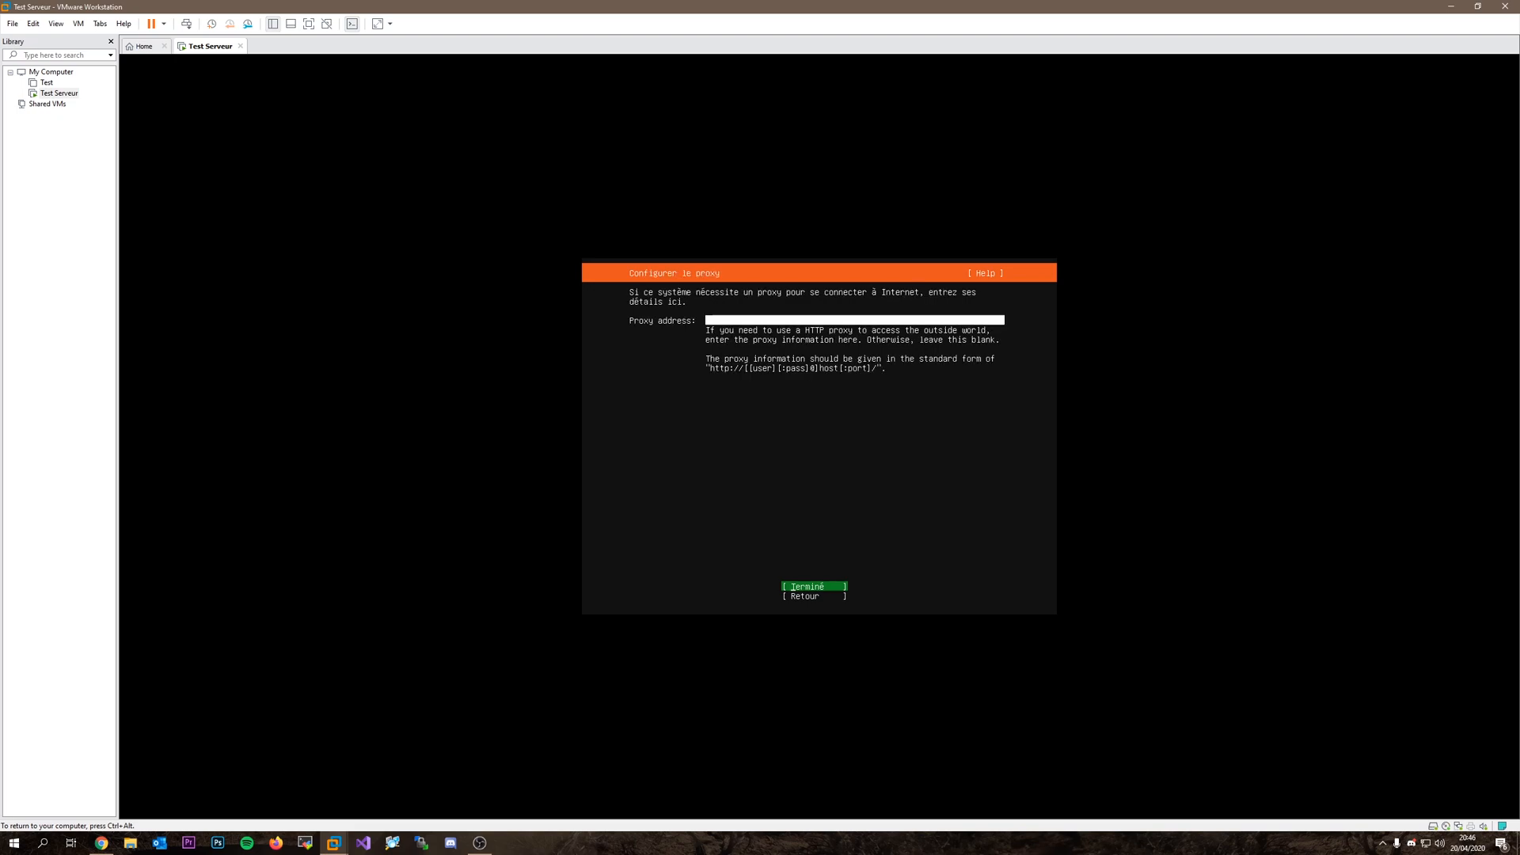
Leave the proxy empty, keep the default mirror, use the entire disk, and confirm formatting.
key(Return)
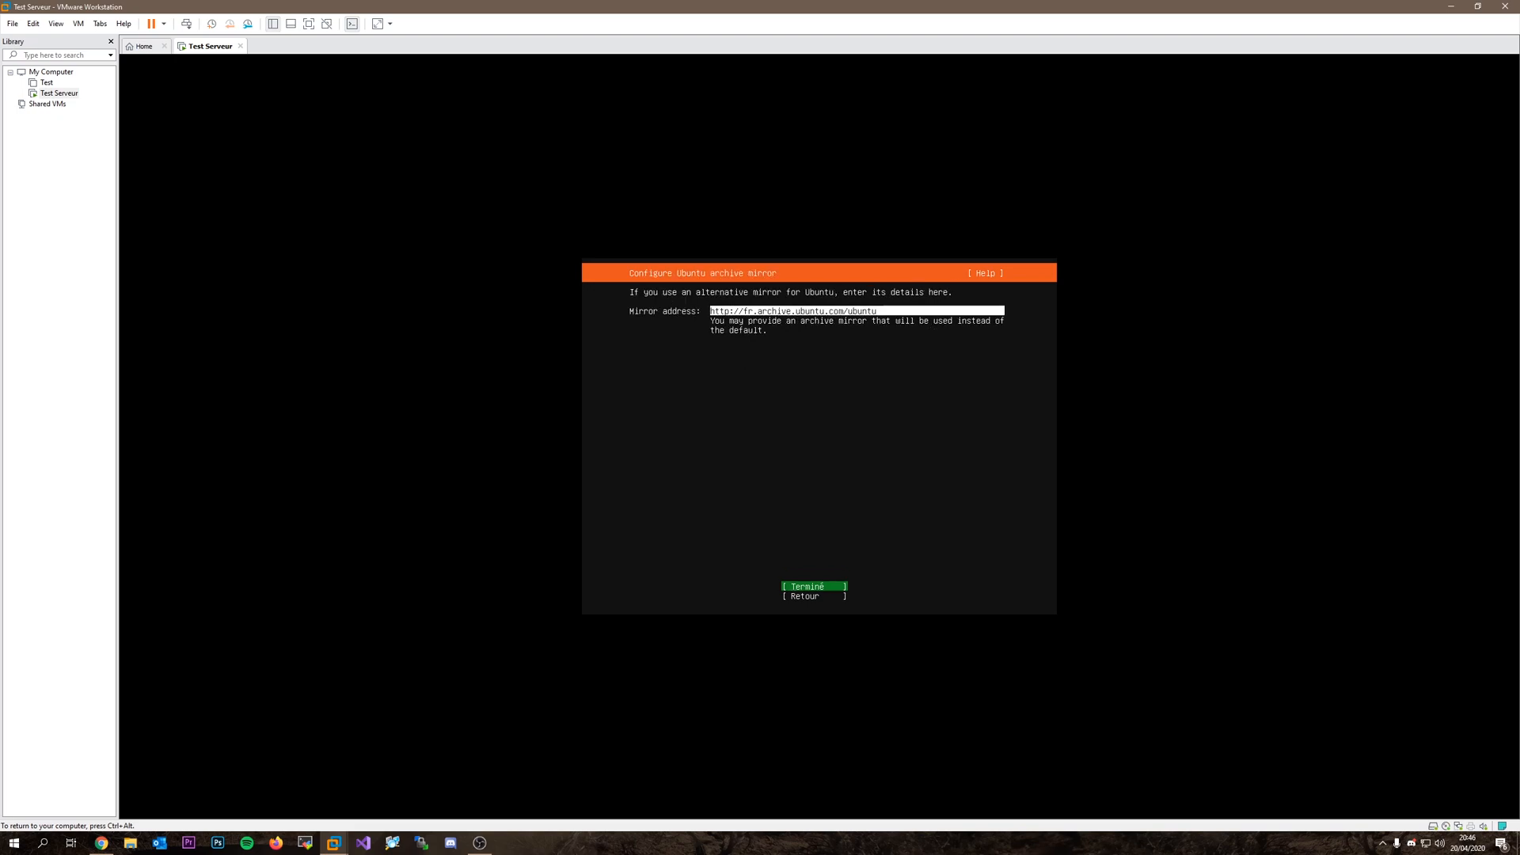
key(Return)
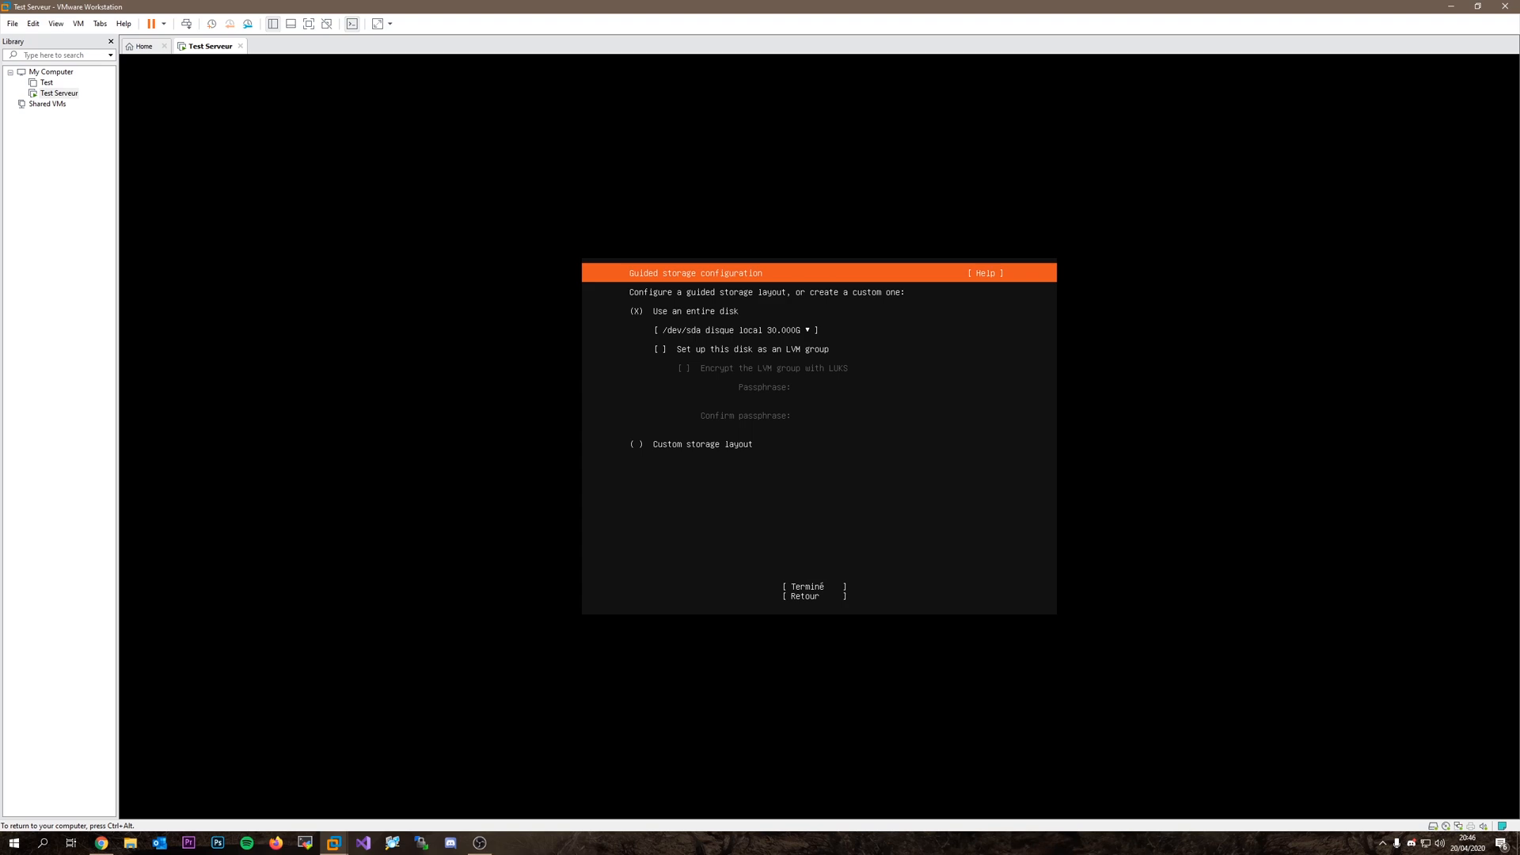
key(Tab)
key(Tab)
key(Tab)
key(Return)
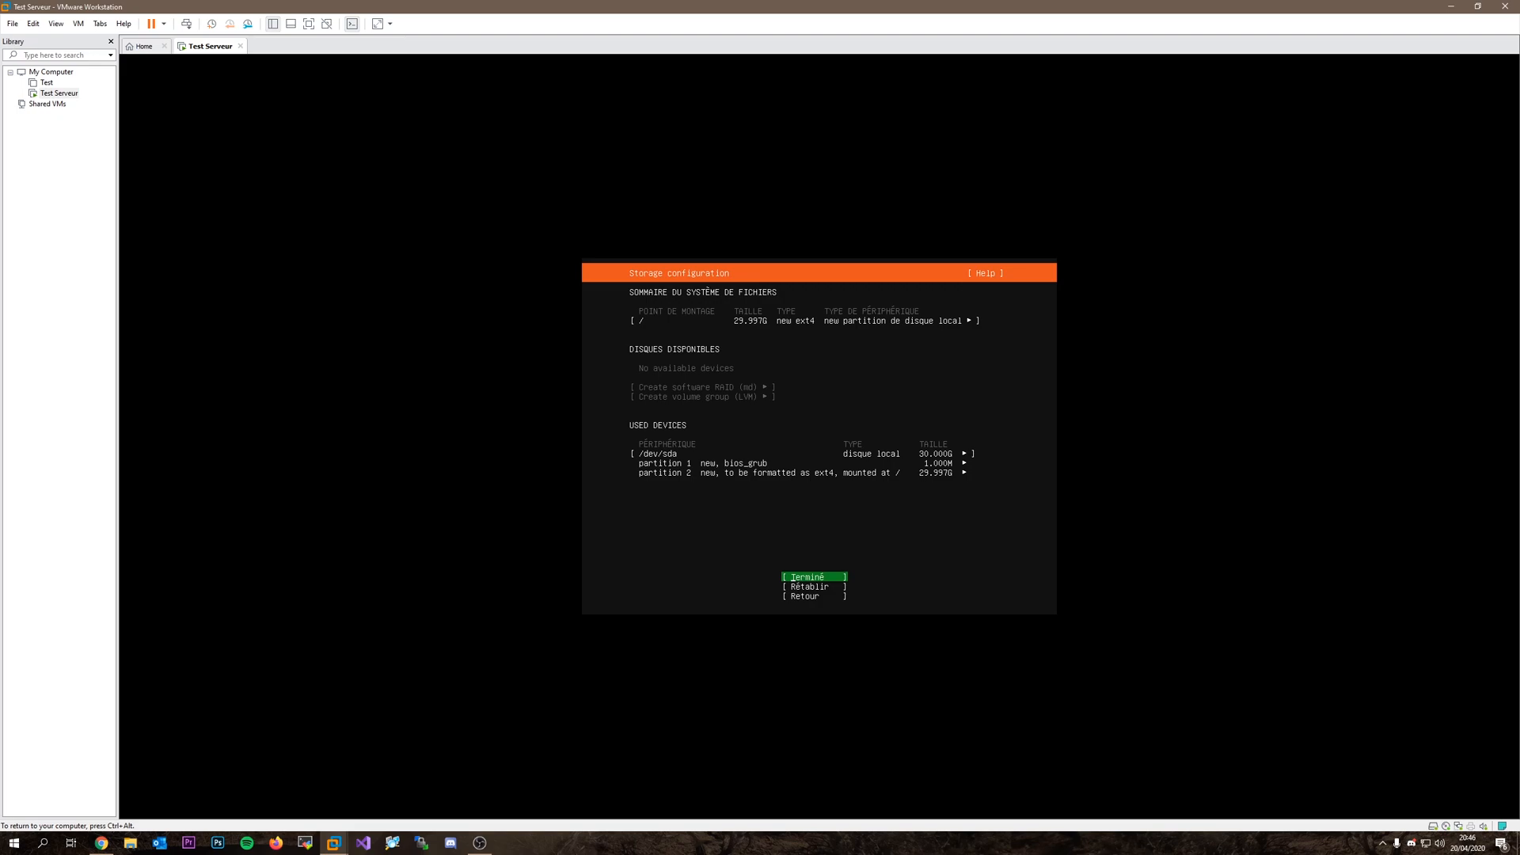
key(Return)
key(Down)
key(Return)
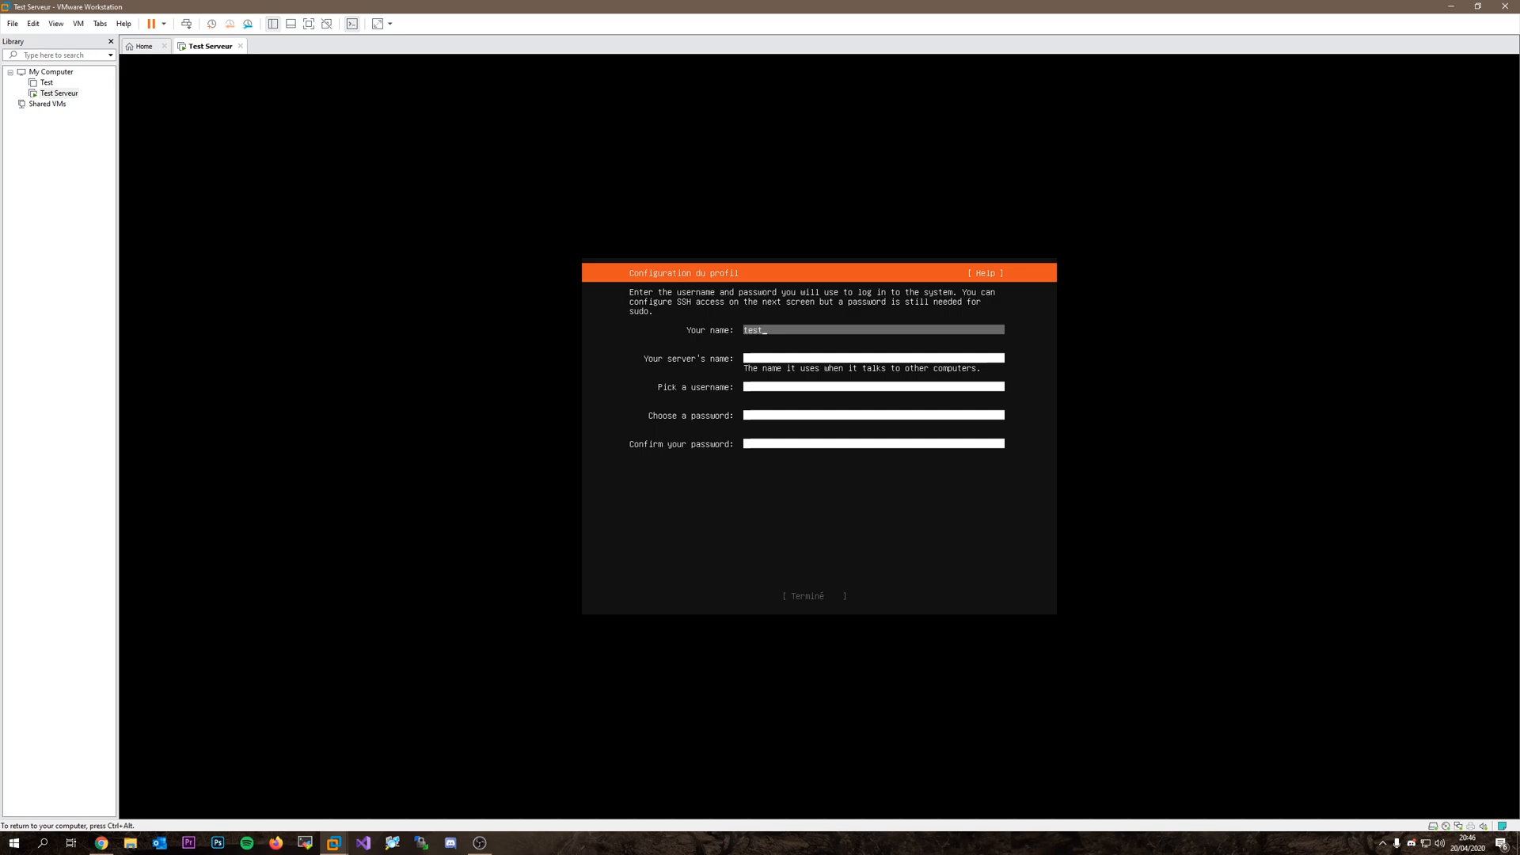
Fill in the profile with a name, server name 'test', a username and password, and submit.
text(test)
key(Tab)
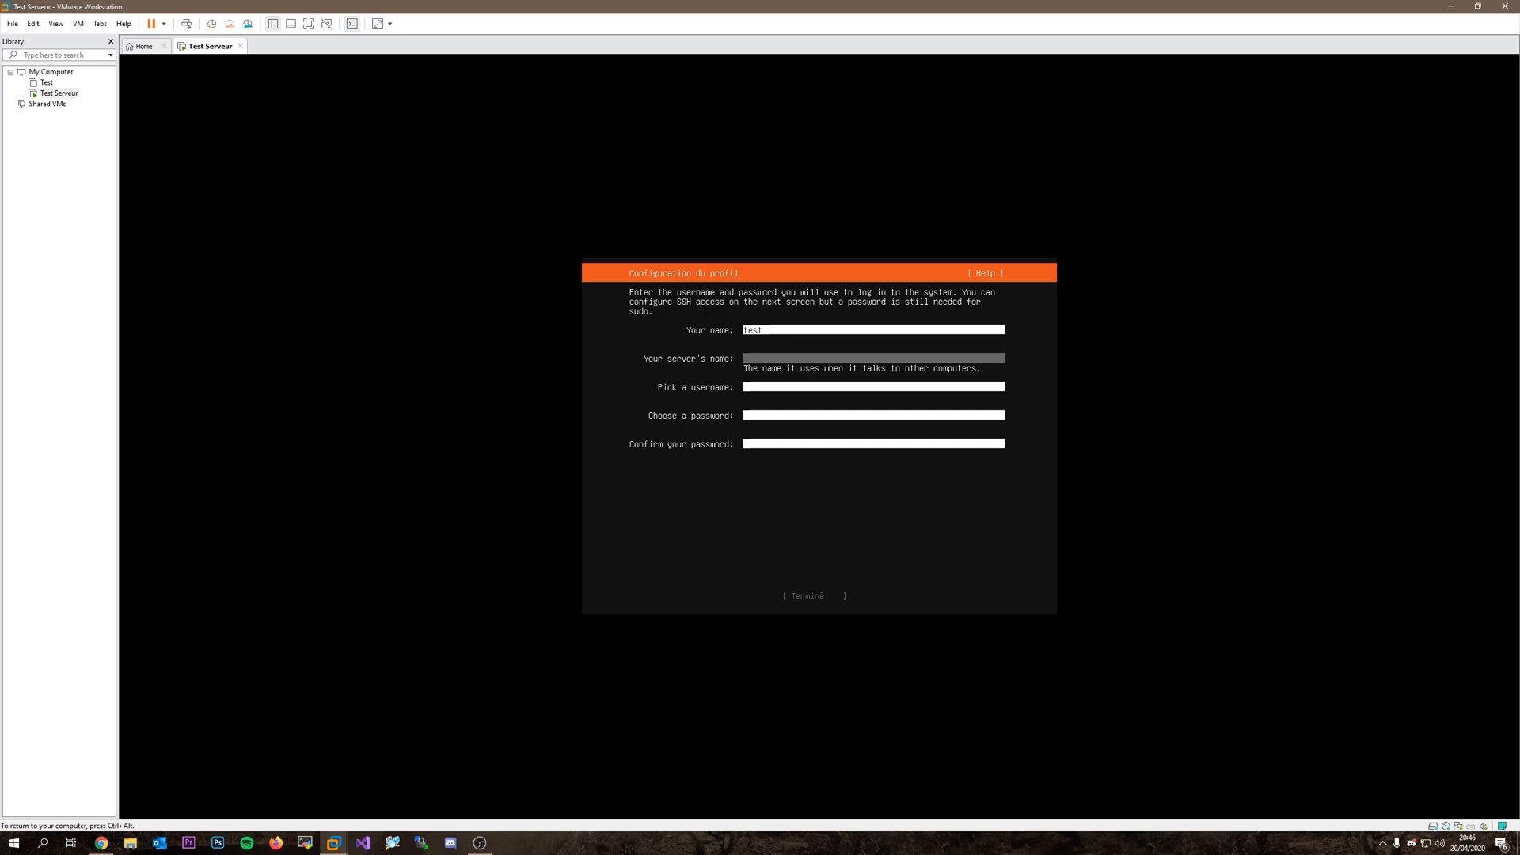
text(test)
key(Tab)
text(test)
key(Tab)
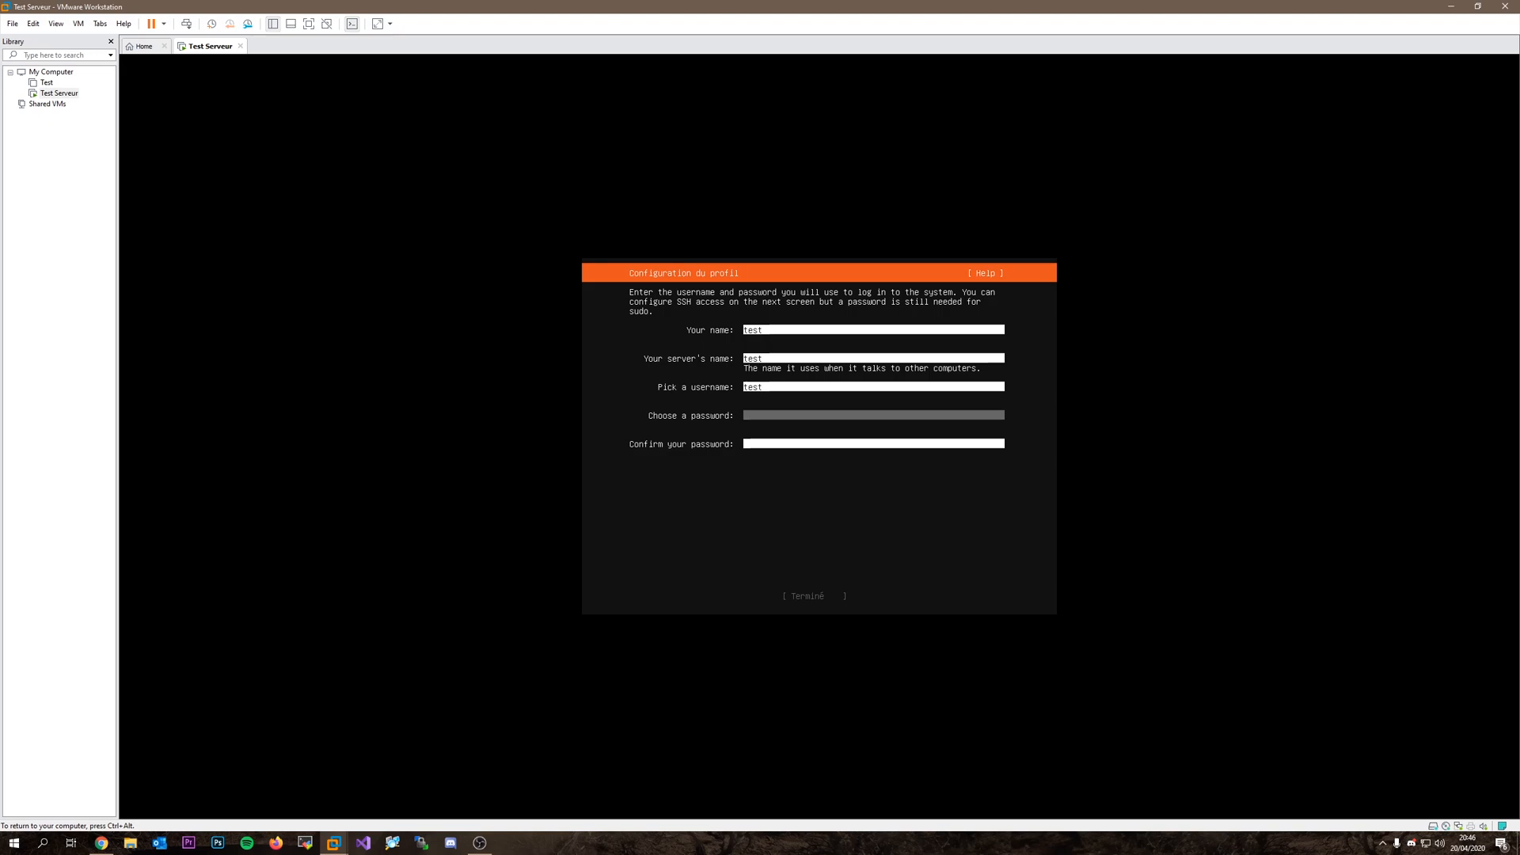
text(te)
key(Tab)
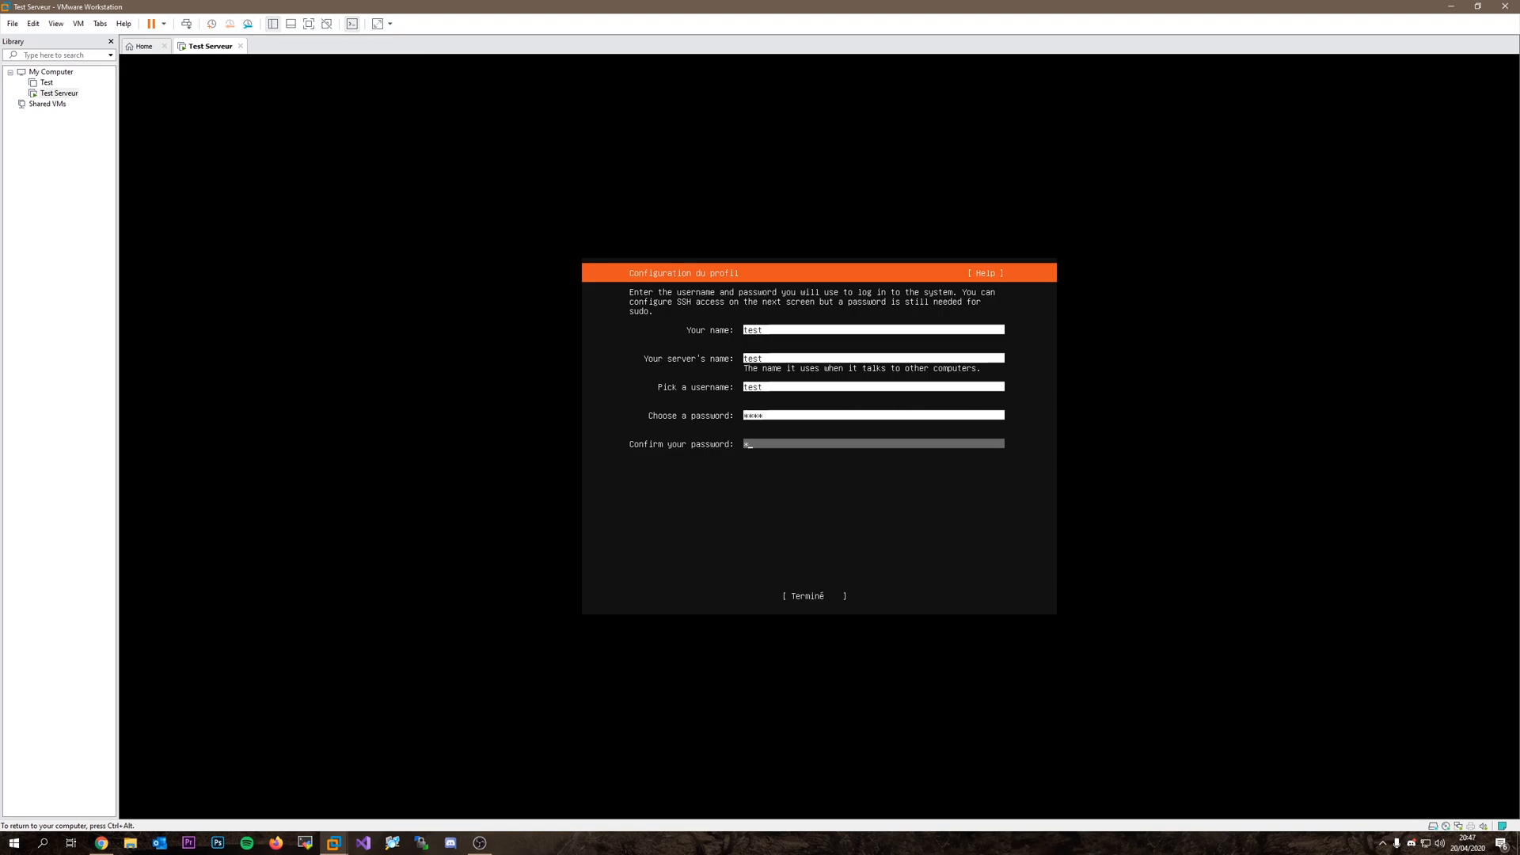
key(Tab)
key(Return)
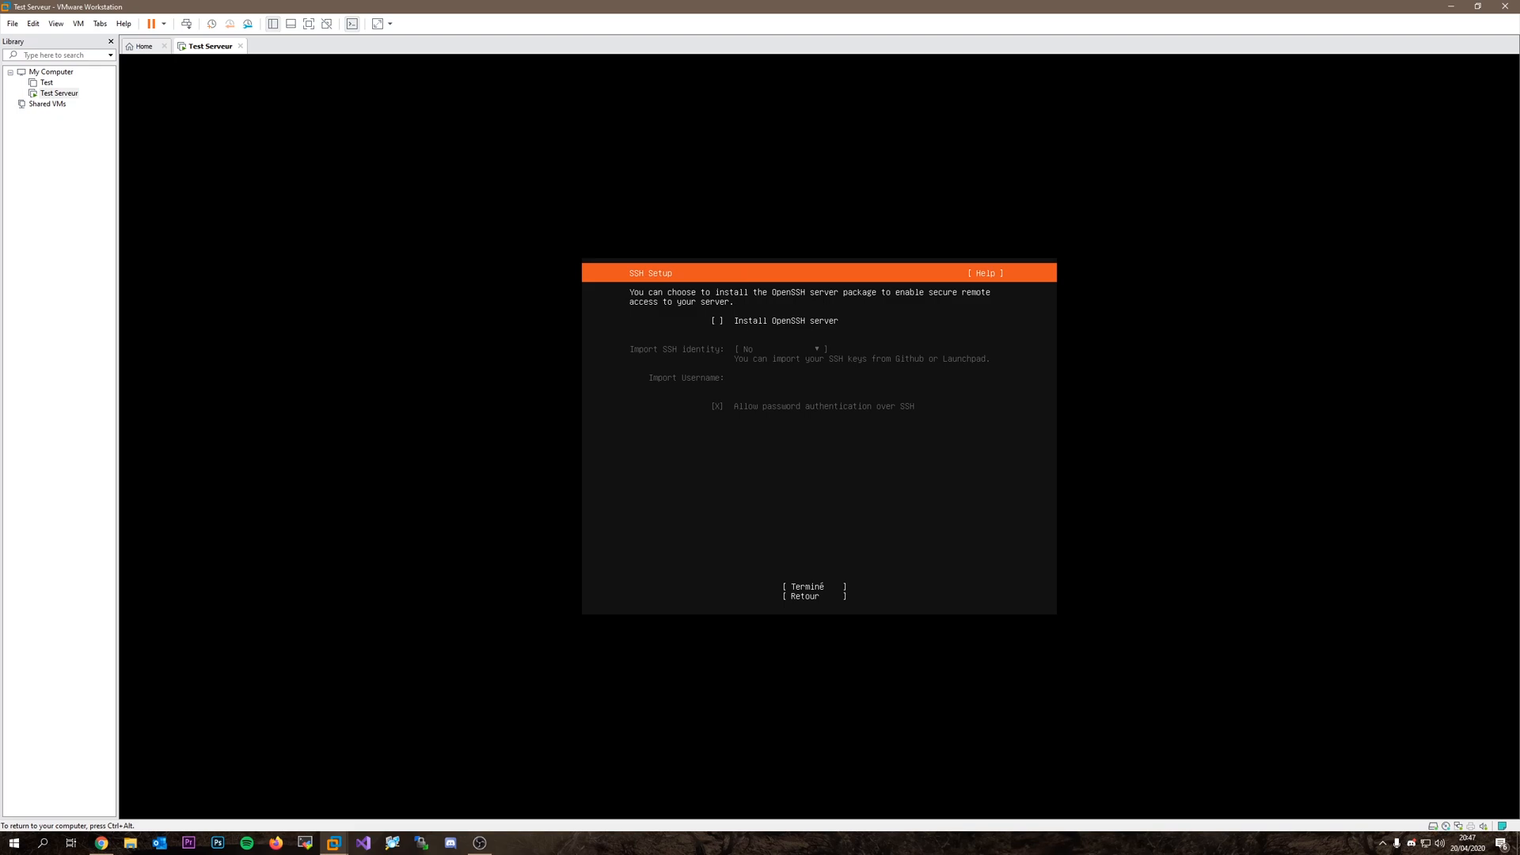
Tick Install OpenSSH server, skip the featured server snaps, and let the installation run.
key(space)
key(Tab)
key(Tab)
key(Return)
key(Tab)
key(Tab)
key(Up)
key(Return)
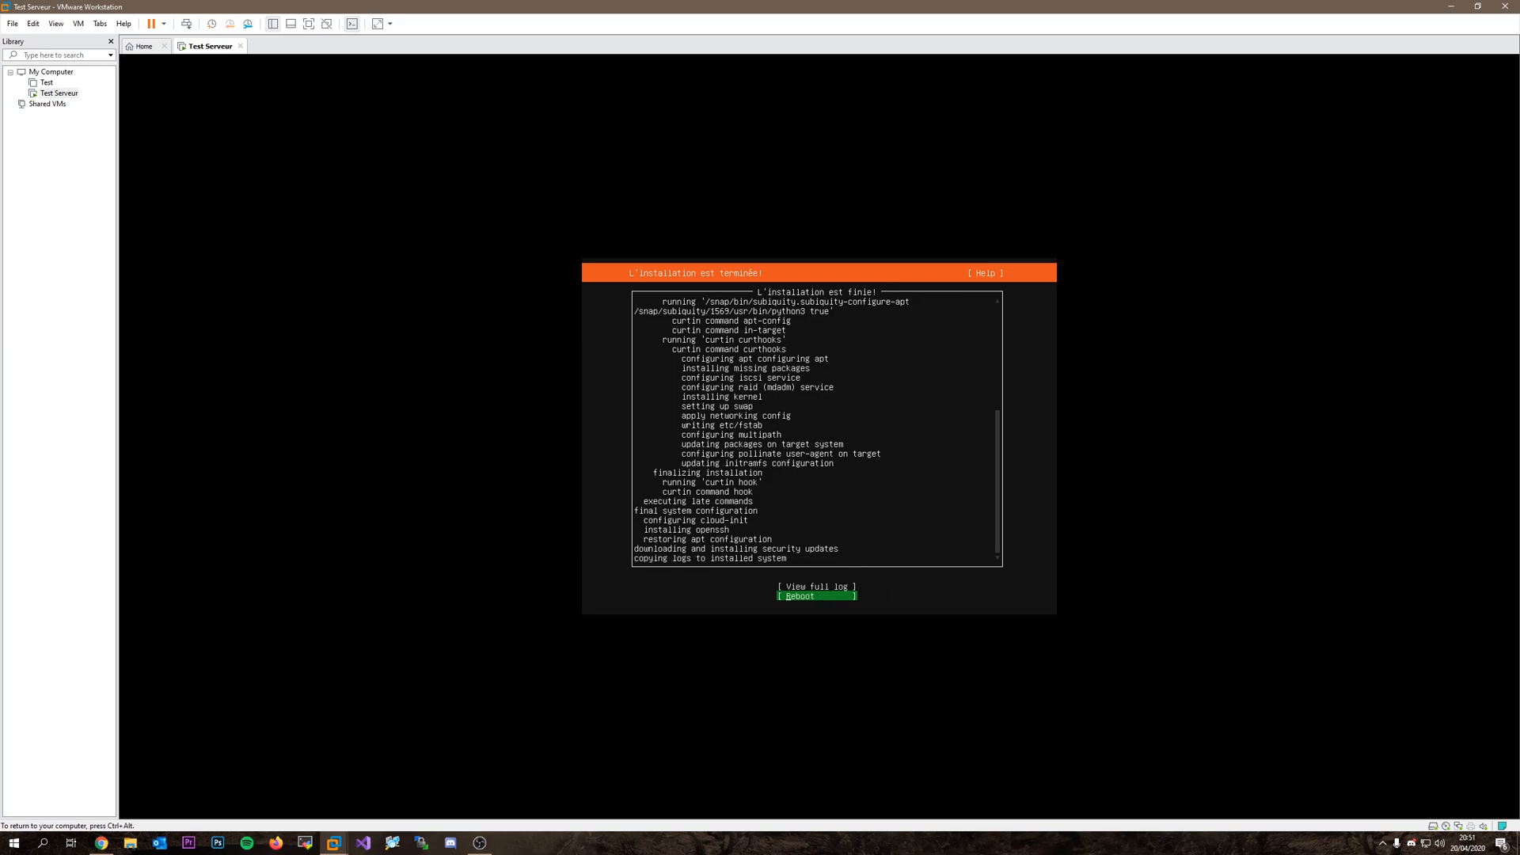
Reboot the installed server and continue past the remove-installation-medium message.
key(Return)
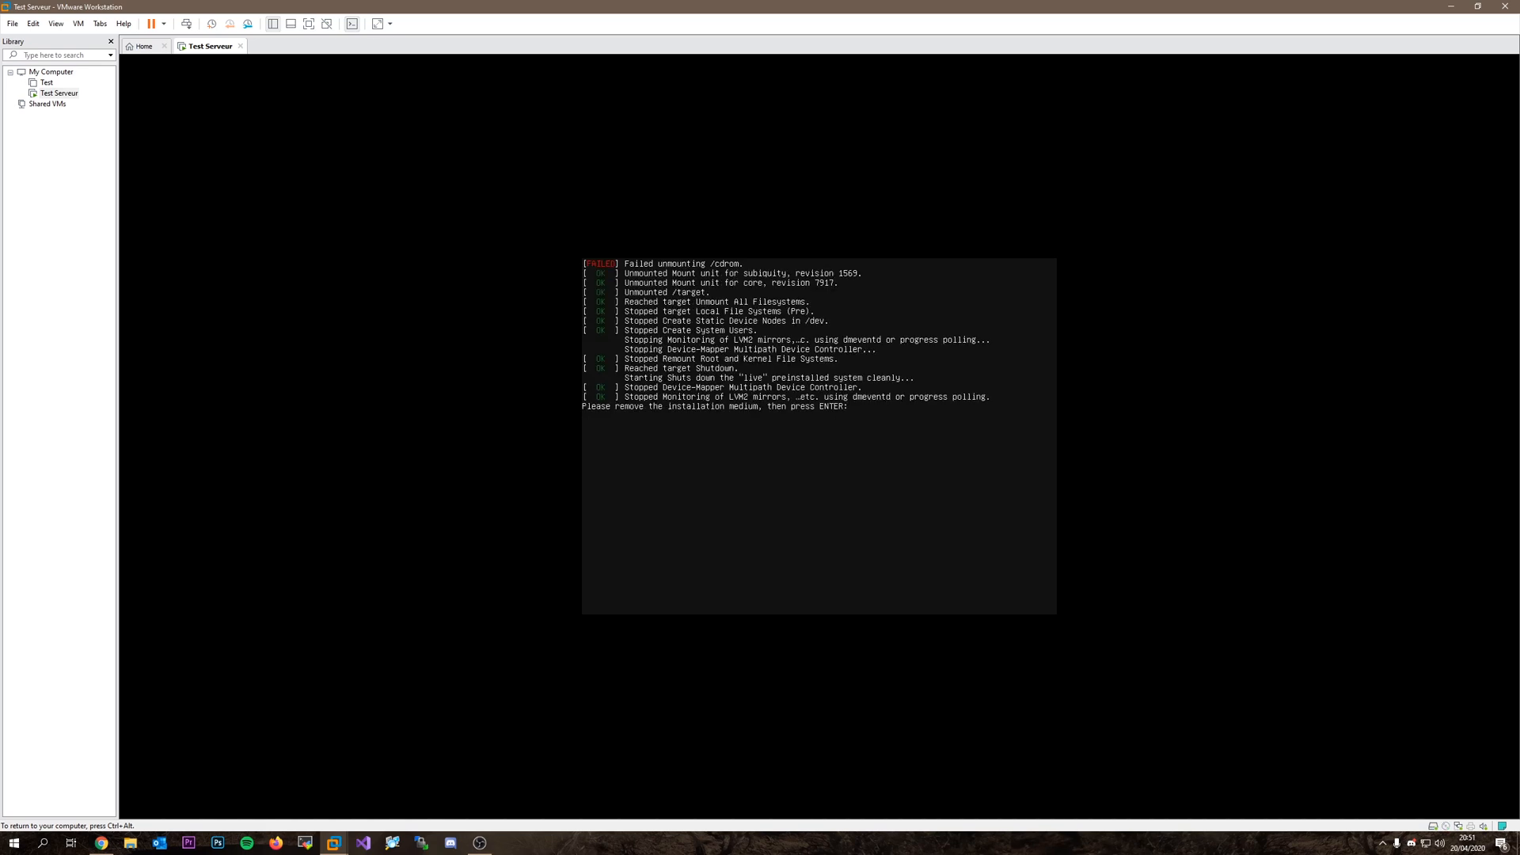
key(Return)
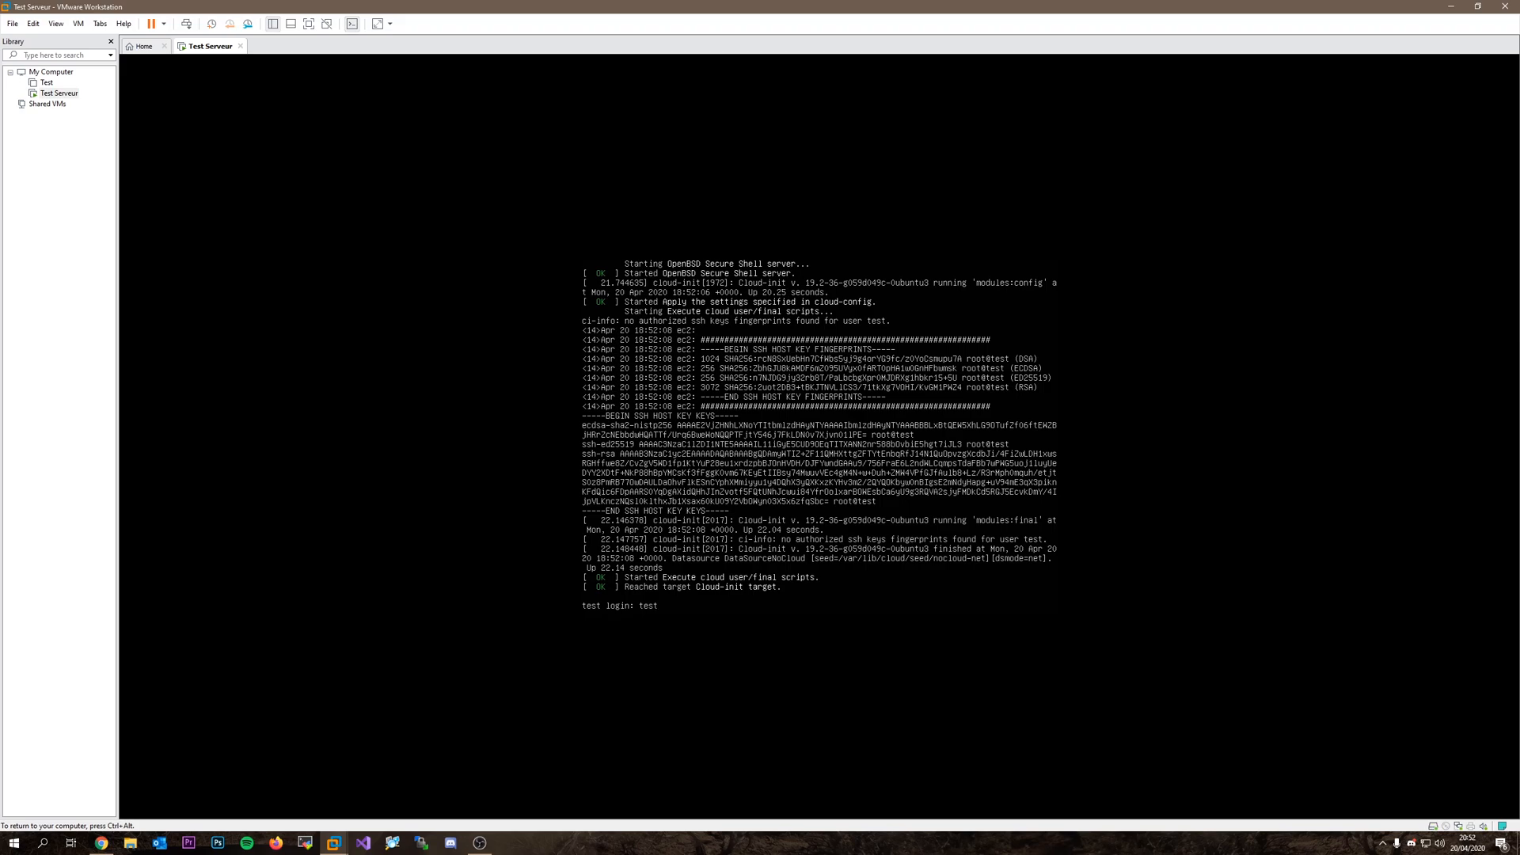
Log in at the server console and release the mouse from the VM with Ctrl+Alt.
key(Return)
key(Return)
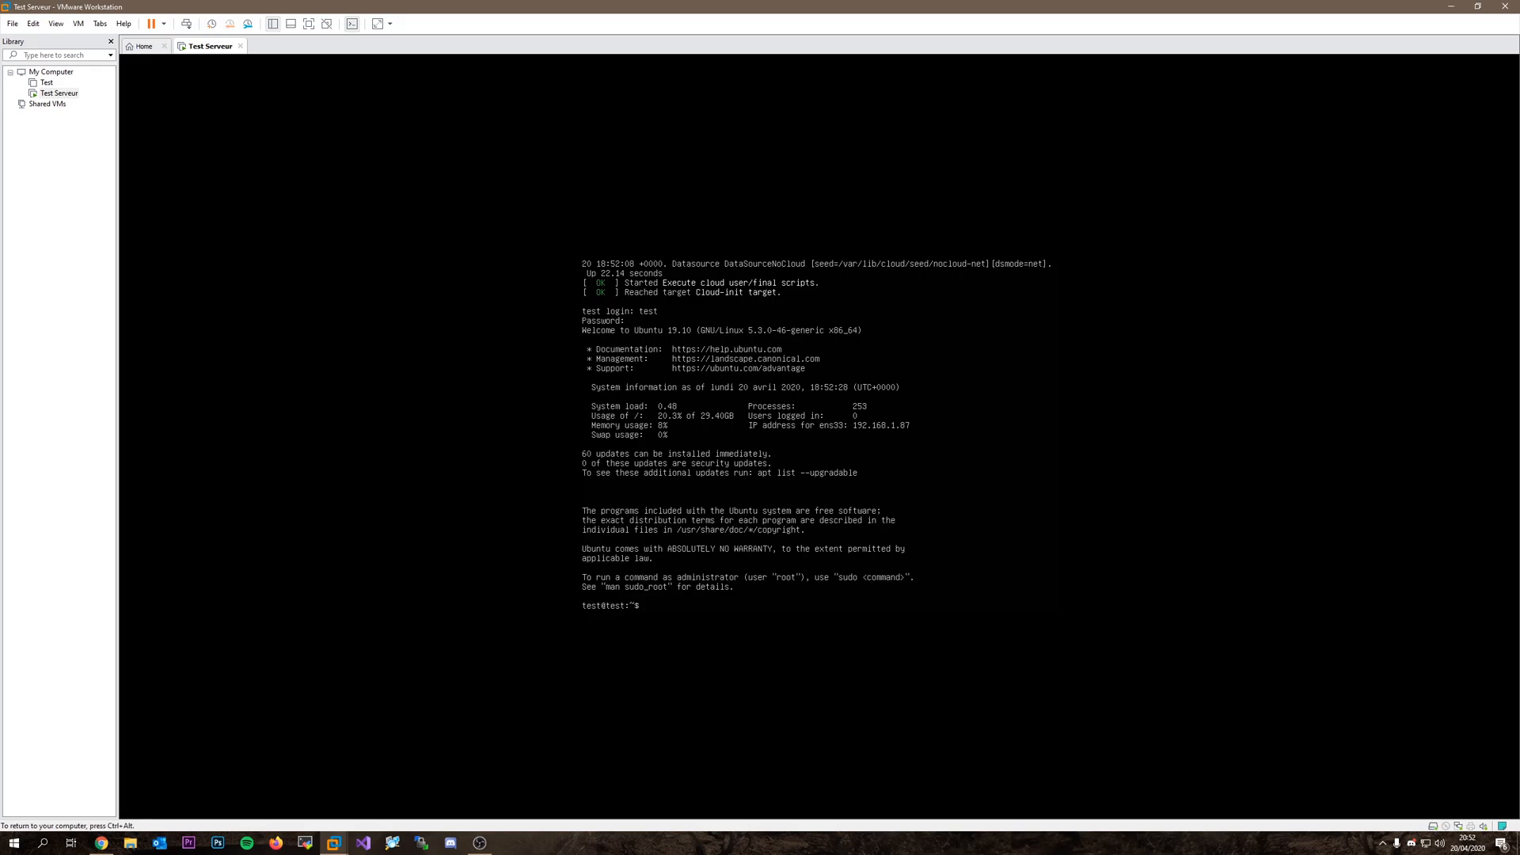
key(ctrl+alt)
Become root with 'sudo -i' and the account password.
click(624, 609)
text(sudo -i)
key(Return)
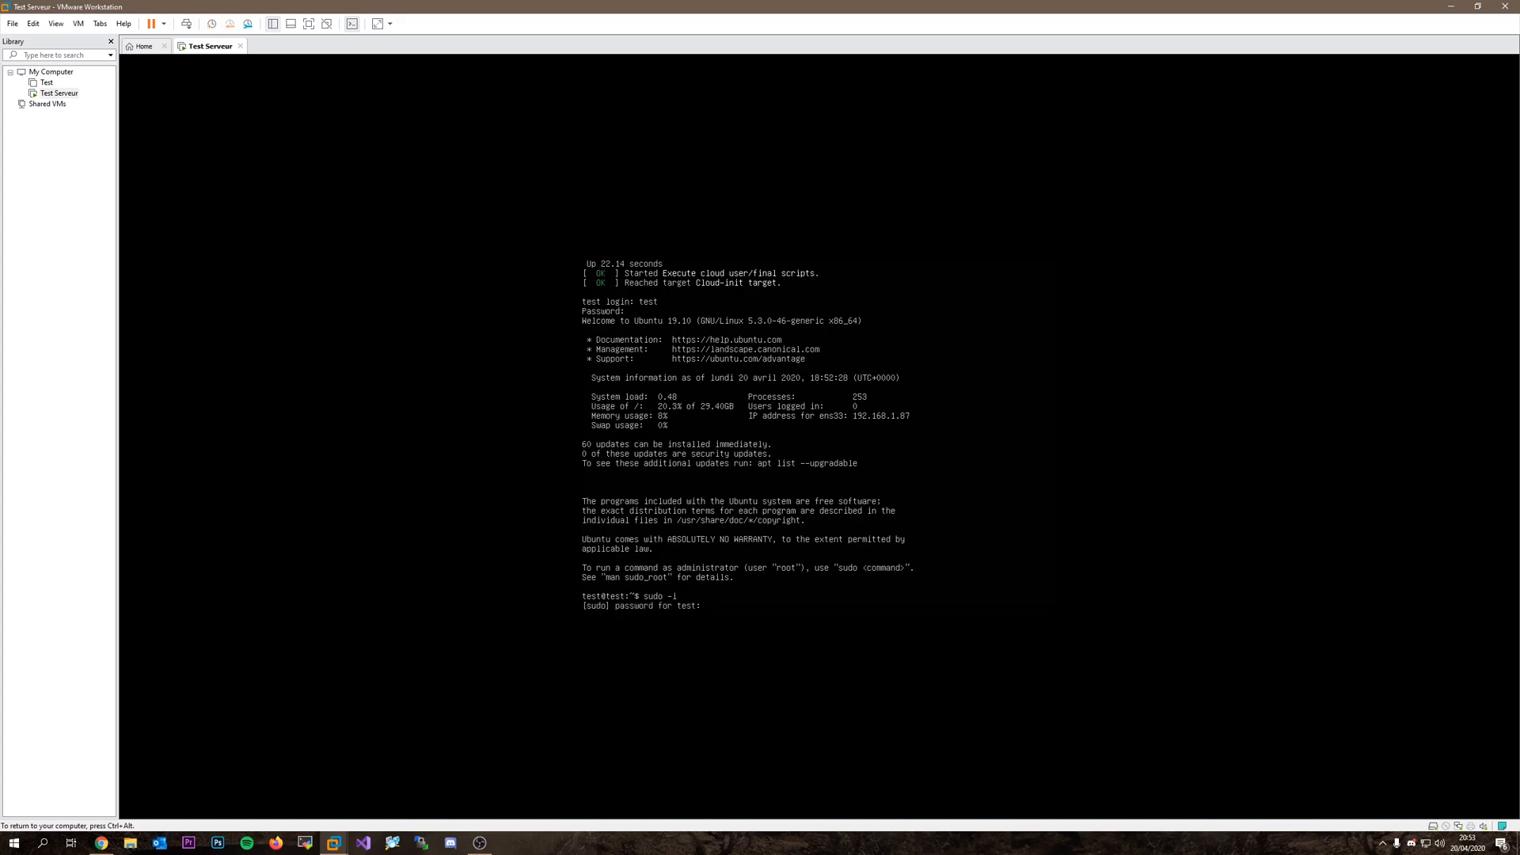
key(Return)
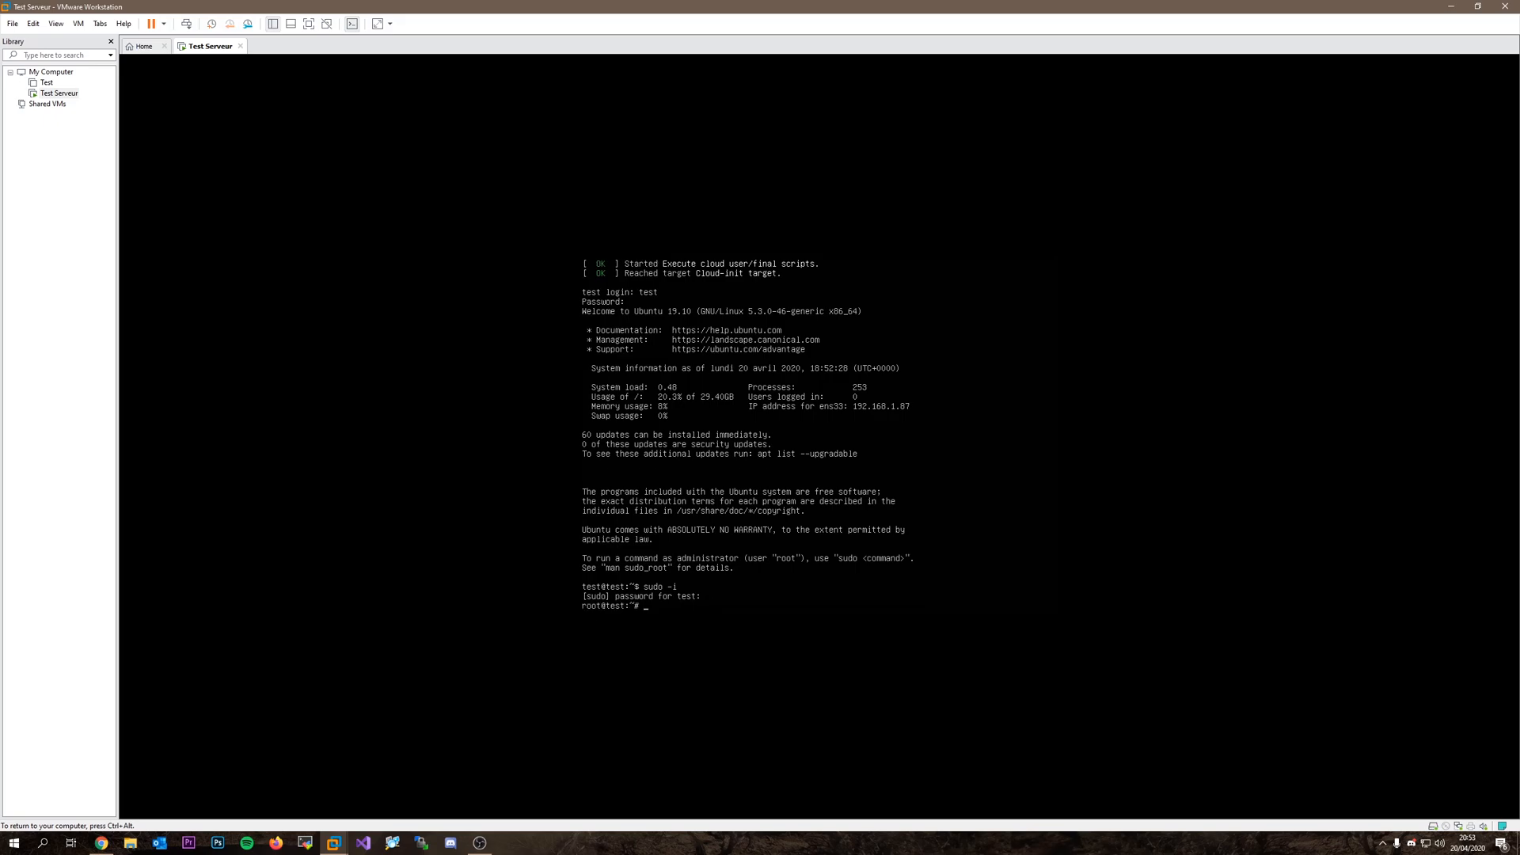
Run 'apt-get update && apt-get upgrade && reboot' and confirm the package upgrades.
text(apt-get update && apt-get upgrade && re)
text(boot)
key(Return)
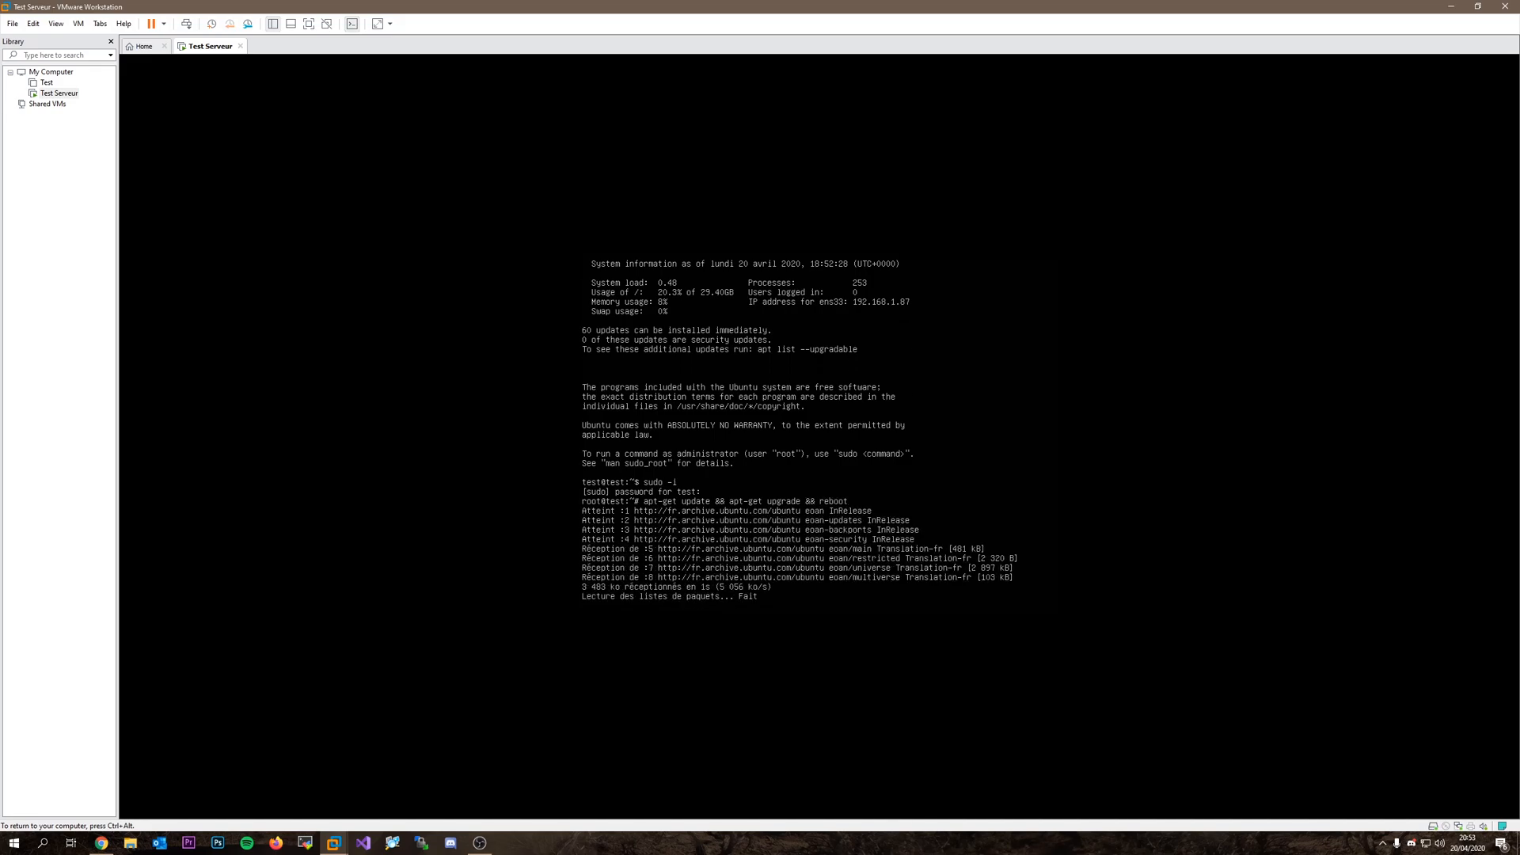
key(Return)
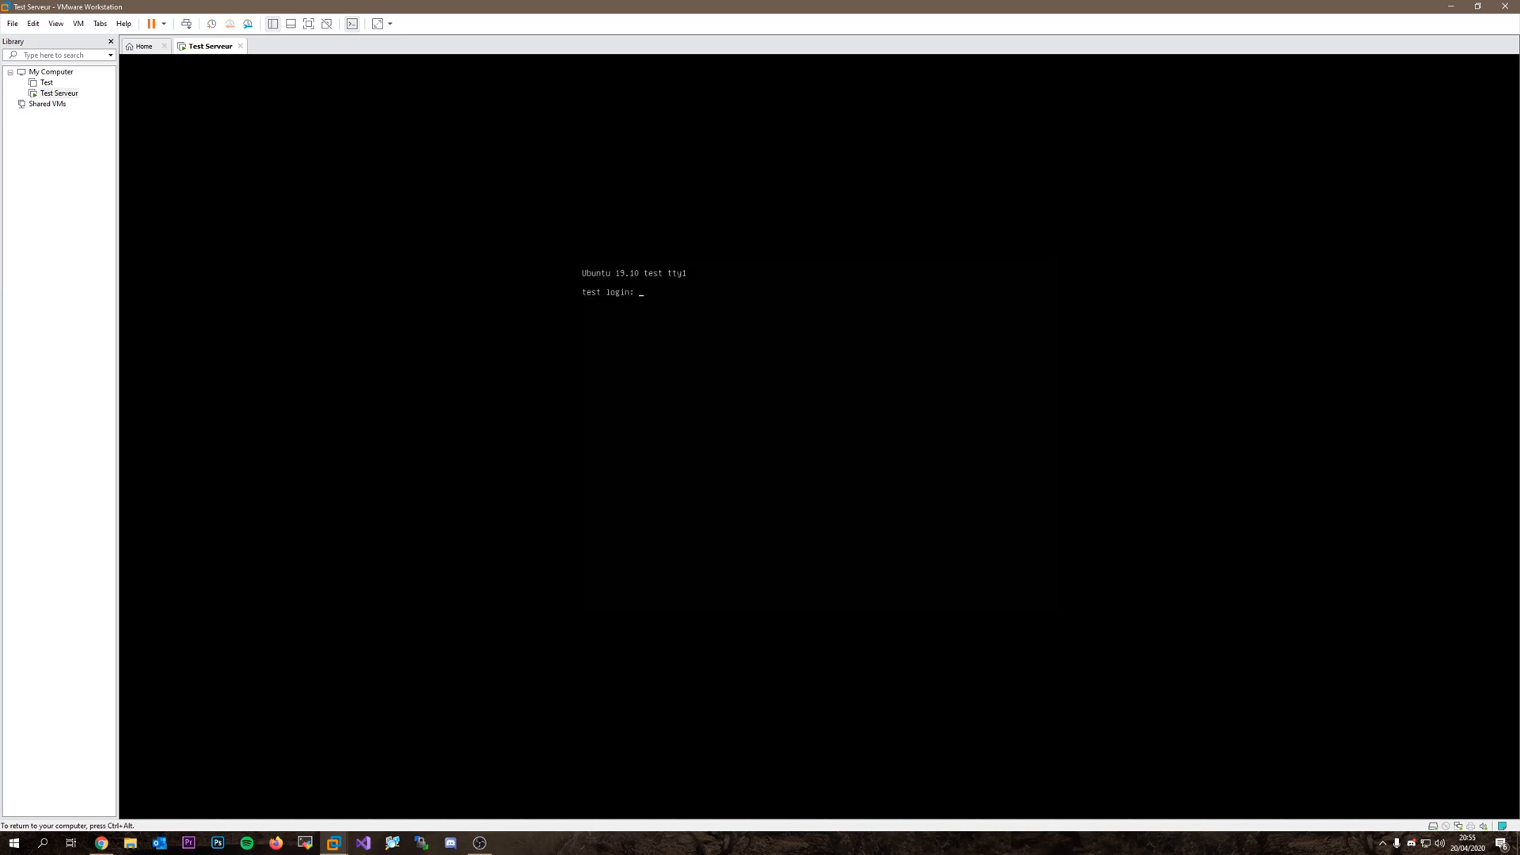
Log in to the rebooted Ubuntu 19.10 server with the user account, then release input to the host.
text(test)
key(Return)
key(Return)
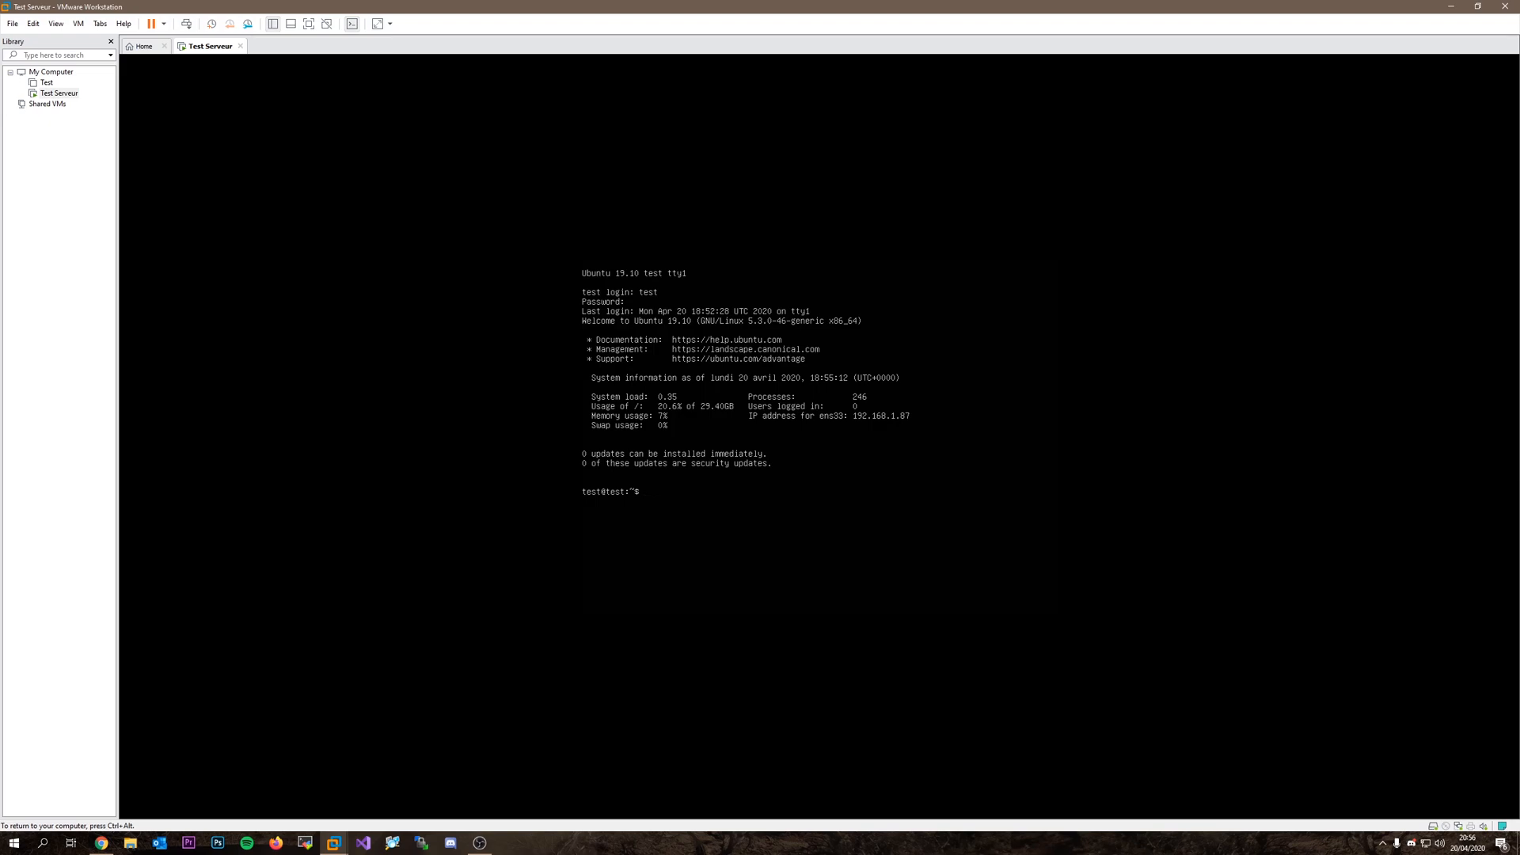
key(ctrl+alt)
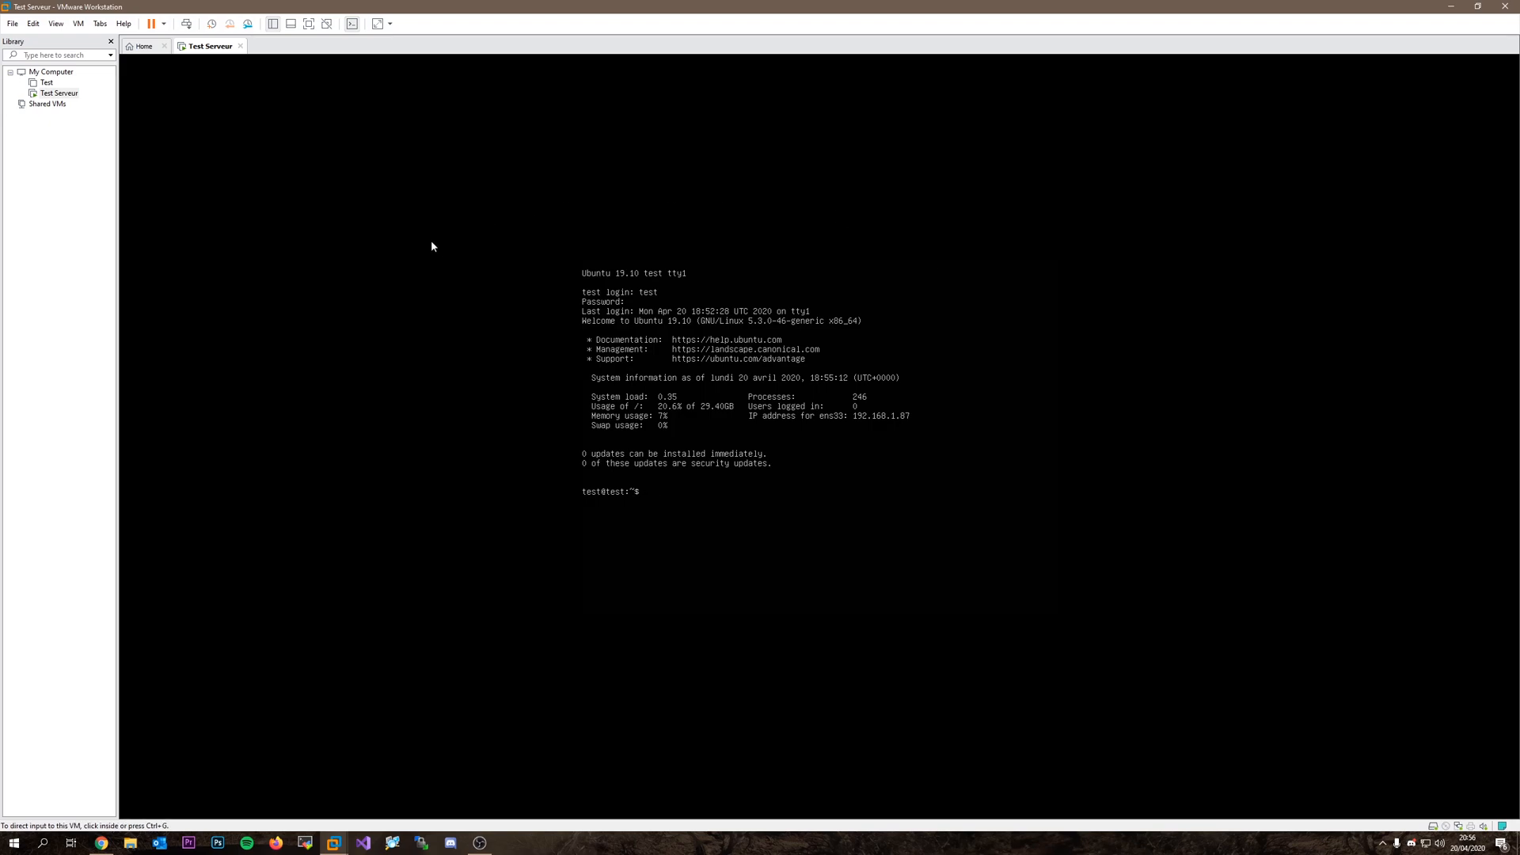